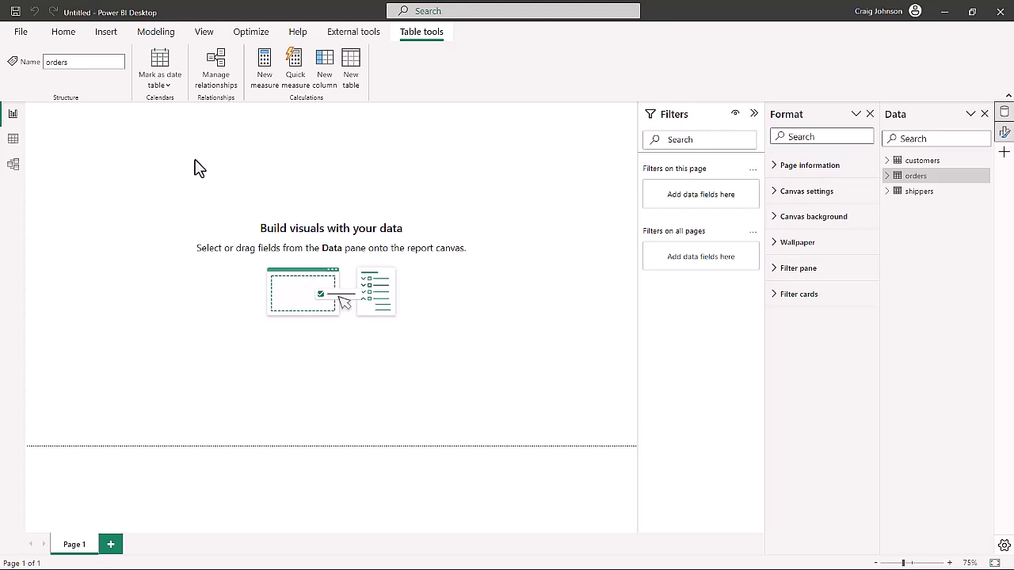
Examine how the shippers and customers tables relate to the orders table in the data model, and return to the report.
{"action": "left_click", "coordinate": [12, 167]}
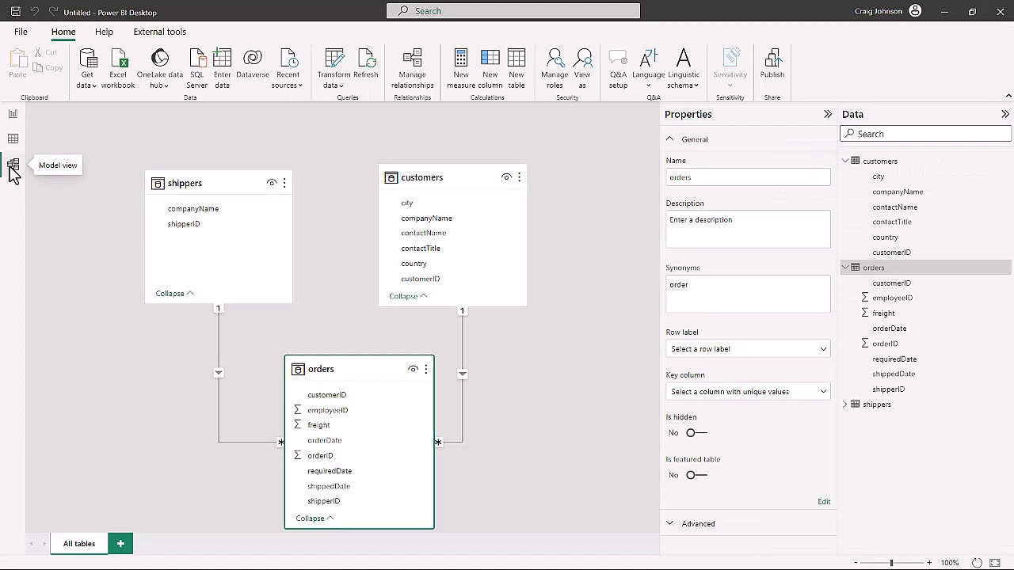
{"action": "mouse_move", "coordinate": [347, 371]}
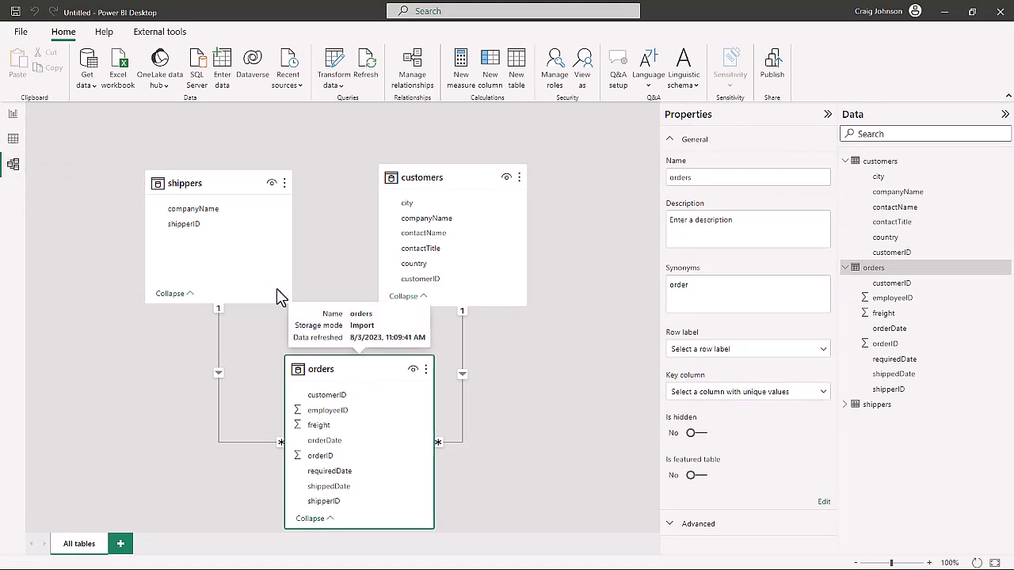
{"action": "mouse_move", "coordinate": [196, 183]}
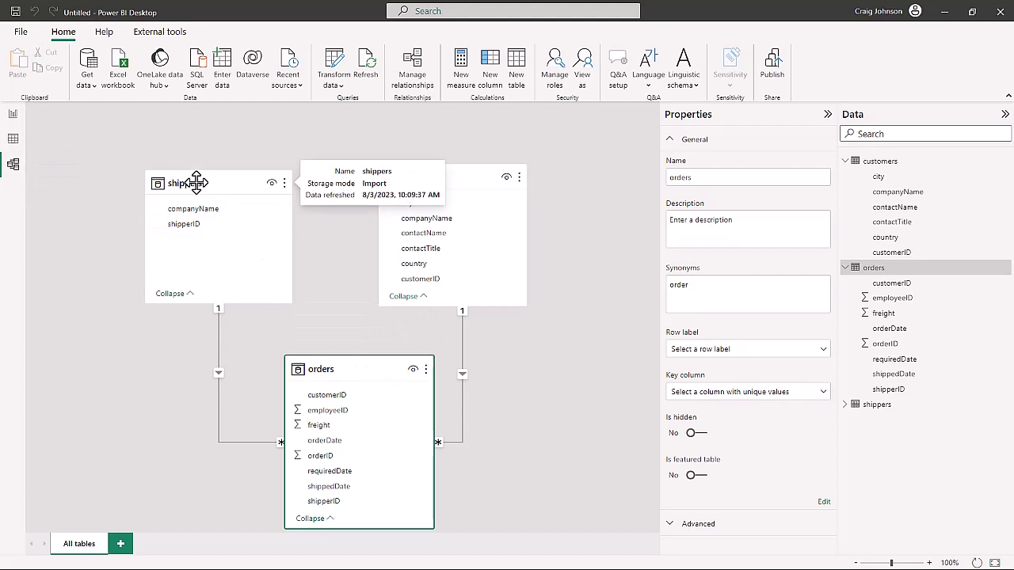
{"action": "mouse_move", "coordinate": [438, 182]}
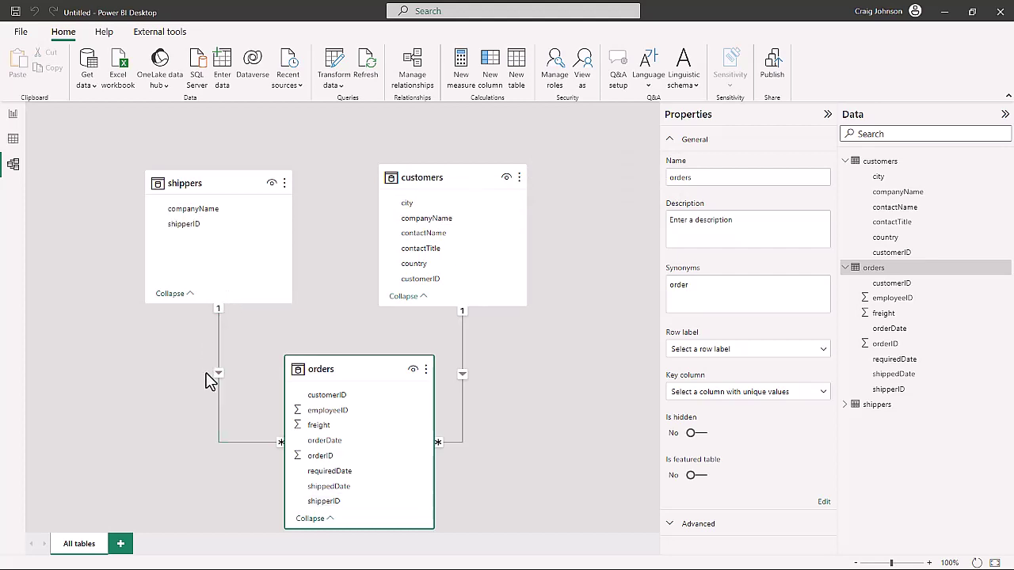
{"action": "left_click", "coordinate": [13, 115]}
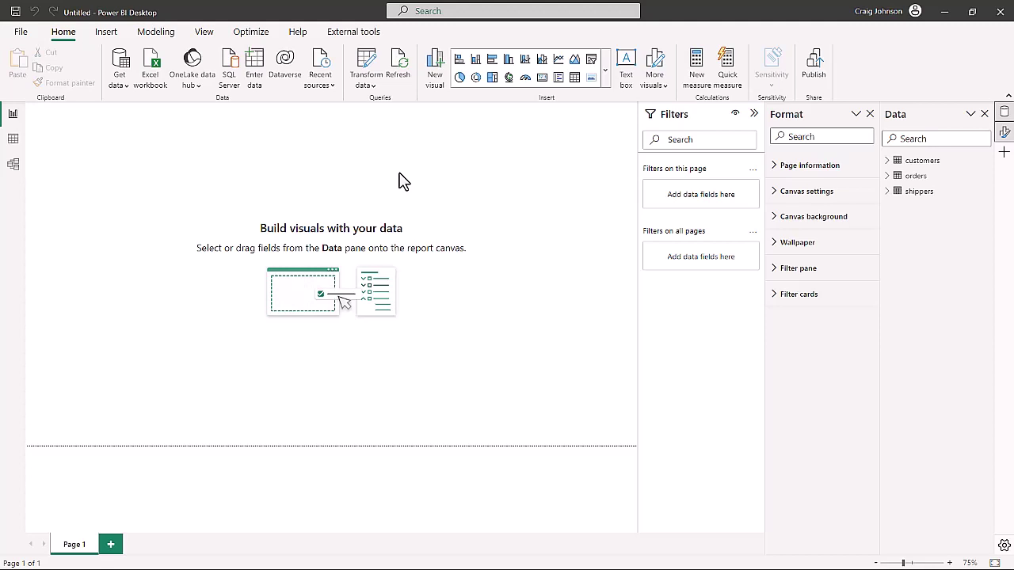
Start a new measure in the orders table and name it Number of Orders.
{"action": "left_click", "coordinate": [888, 179]}
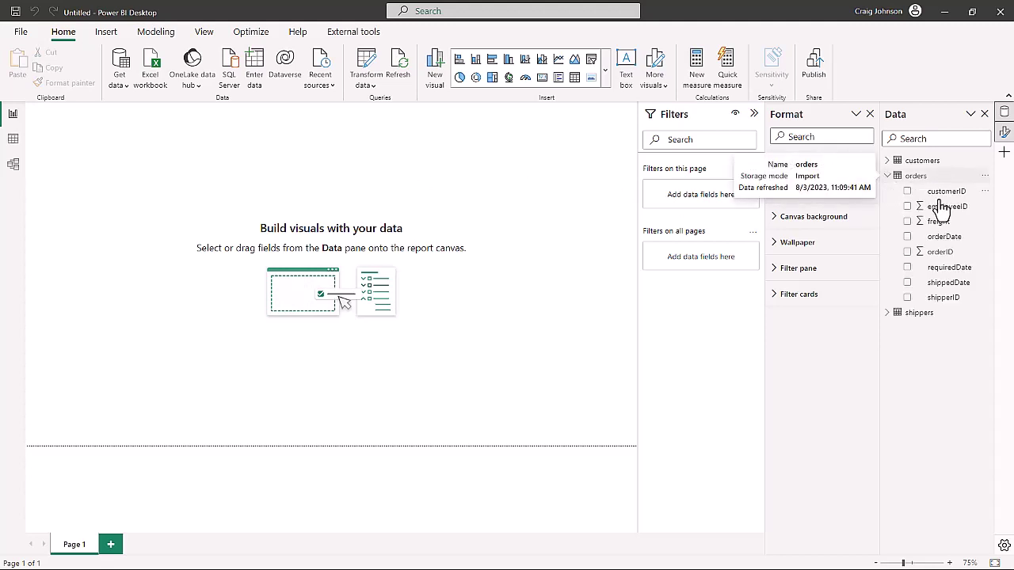
{"action": "left_click", "coordinate": [986, 177]}
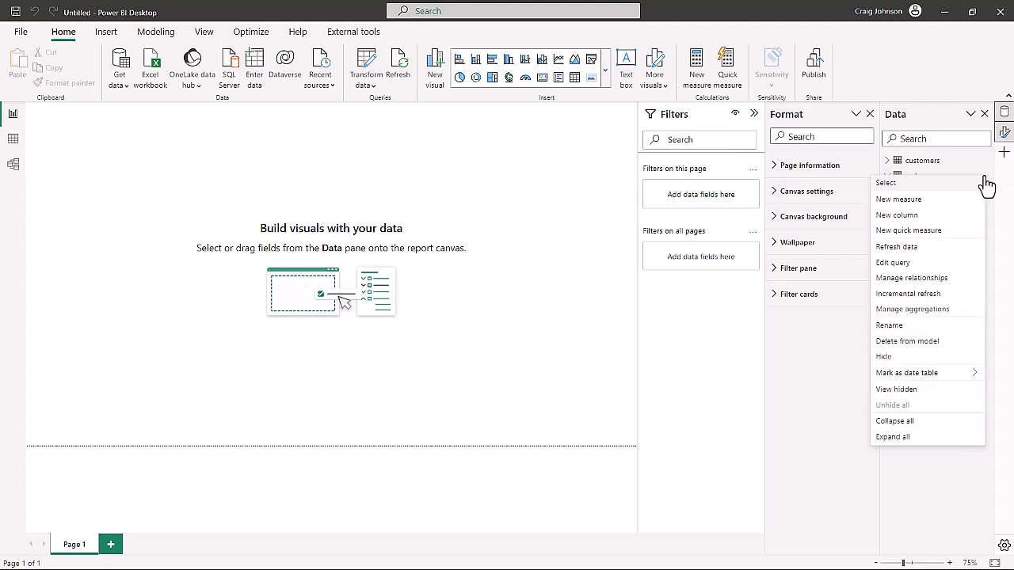
{"action": "left_click", "coordinate": [885, 204]}
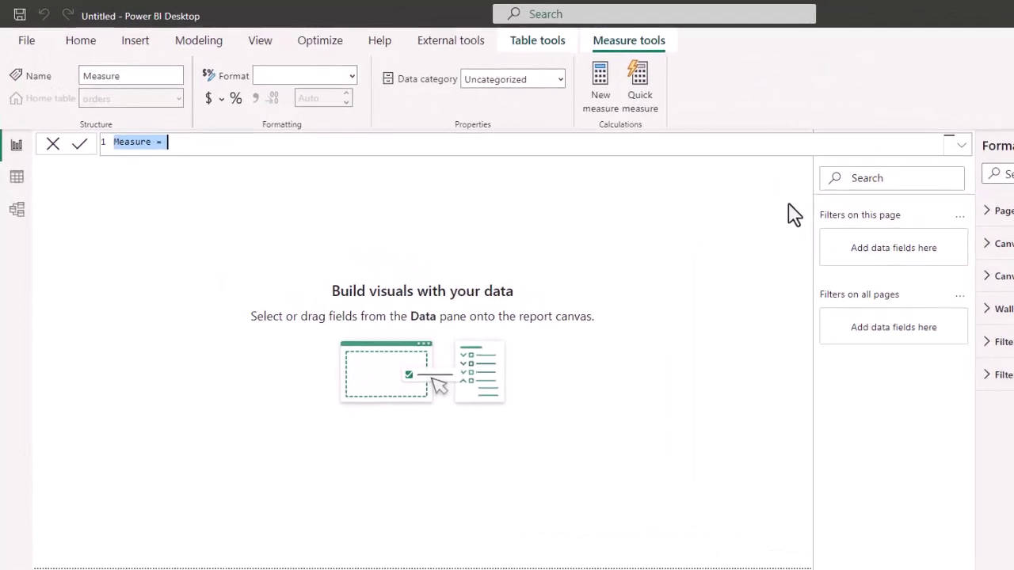
{"action": "type", "text": "Nu"}
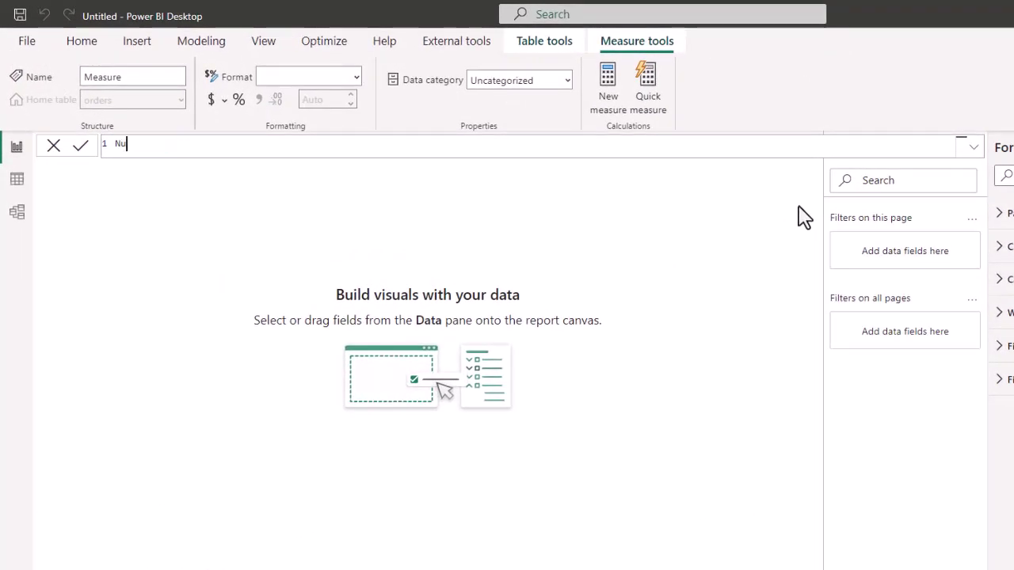
{"action": "type", "text": "mber of Order"}
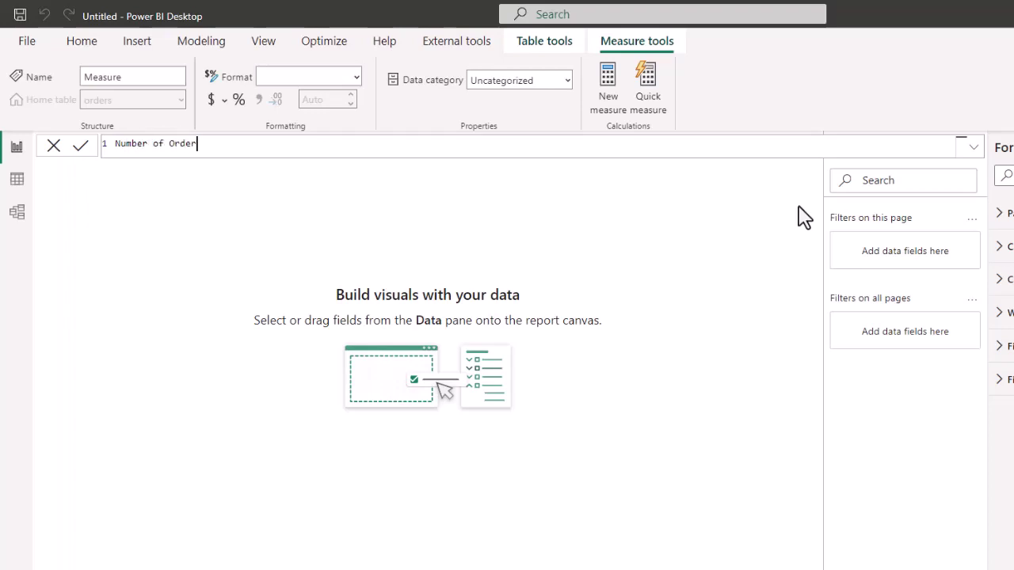
{"action": "type", "text": "s ="}
{"action": "key", "text": "shift+Return"}
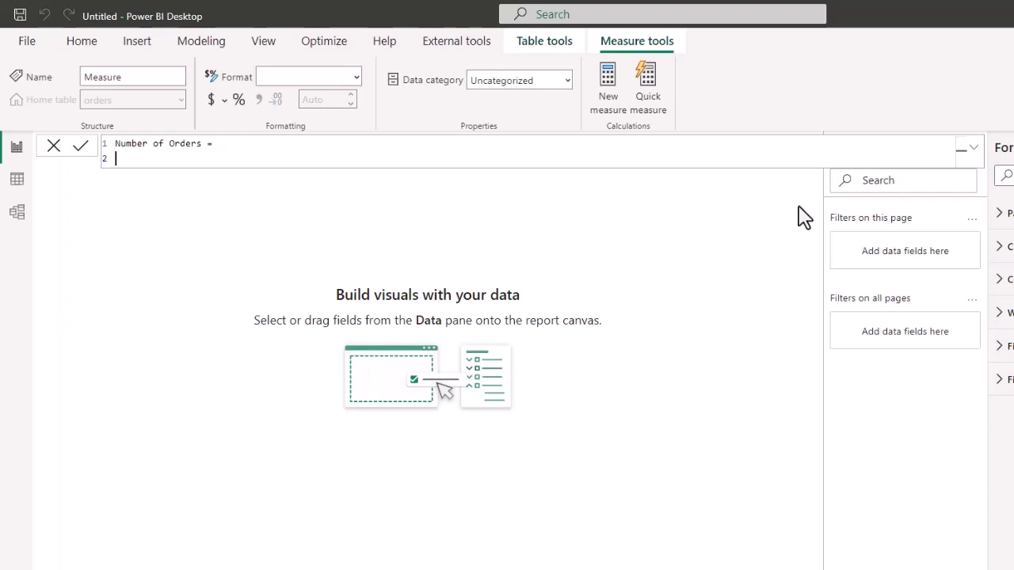
Define the Number of Orders measure with the formula COUNTROWS(orders) and commit it.
{"action": "type", "text": "count"}
{"action": "key", "text": "BackSpace"}
{"action": "key", "text": "BackSpace"}
{"action": "key", "text": "BackSpace"}
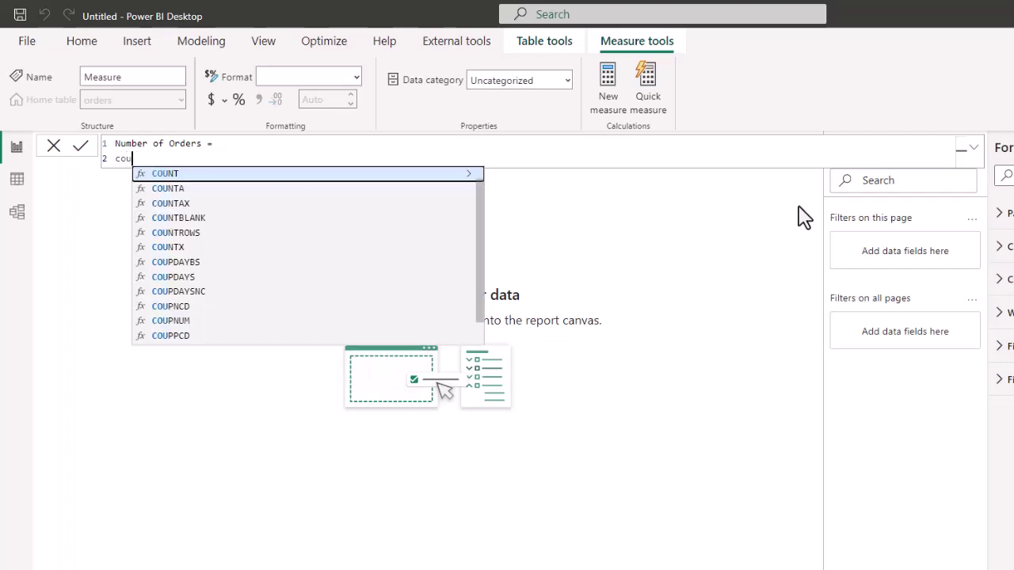
{"action": "key", "text": "Down"}
{"action": "key", "text": "Down"}
{"action": "key", "text": "Down"}
{"action": "key", "text": "Down"}
{"action": "key", "text": "Down"}
{"action": "key", "text": "Down"}
{"action": "key", "text": "Down"}
{"action": "key", "text": "Down"}
{"action": "key", "text": "Down"}
{"action": "key", "text": "Down"}
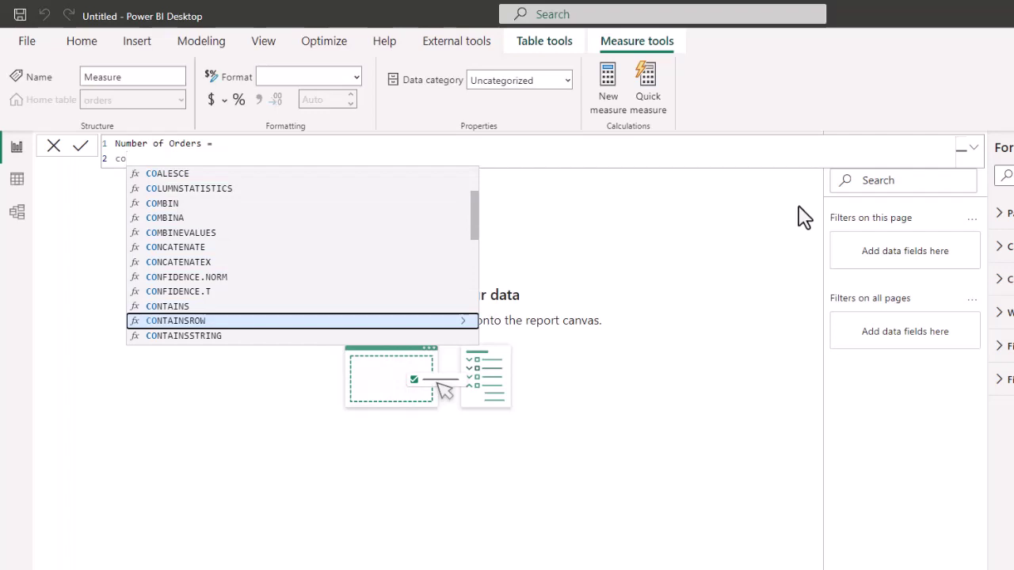
{"action": "key", "text": "BackSpace"}
{"action": "type", "text": "ount"}
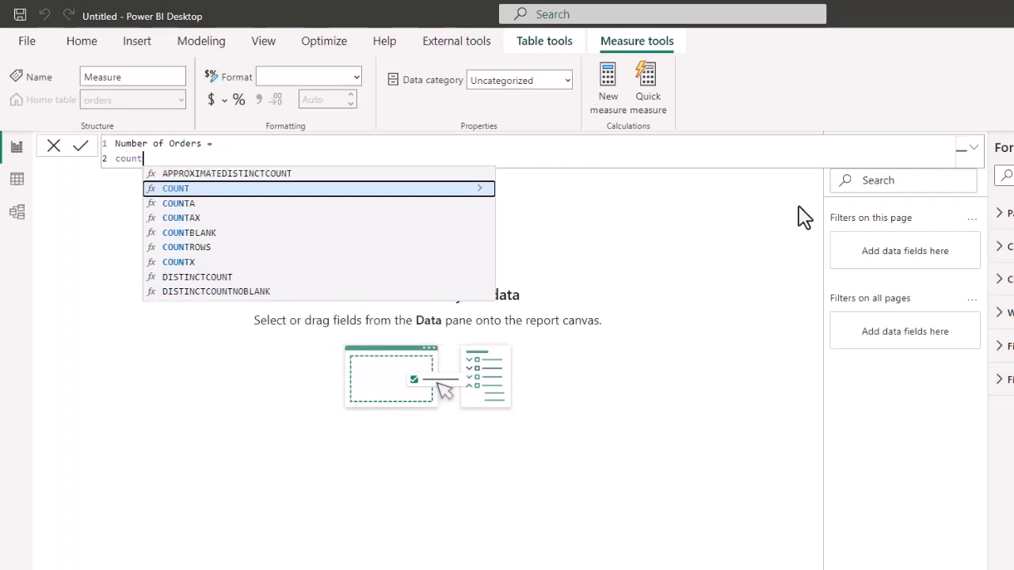
{"action": "key", "text": "Down"}
{"action": "key", "text": "Down"}
{"action": "key", "text": "Down"}
{"action": "key", "text": "Down"}
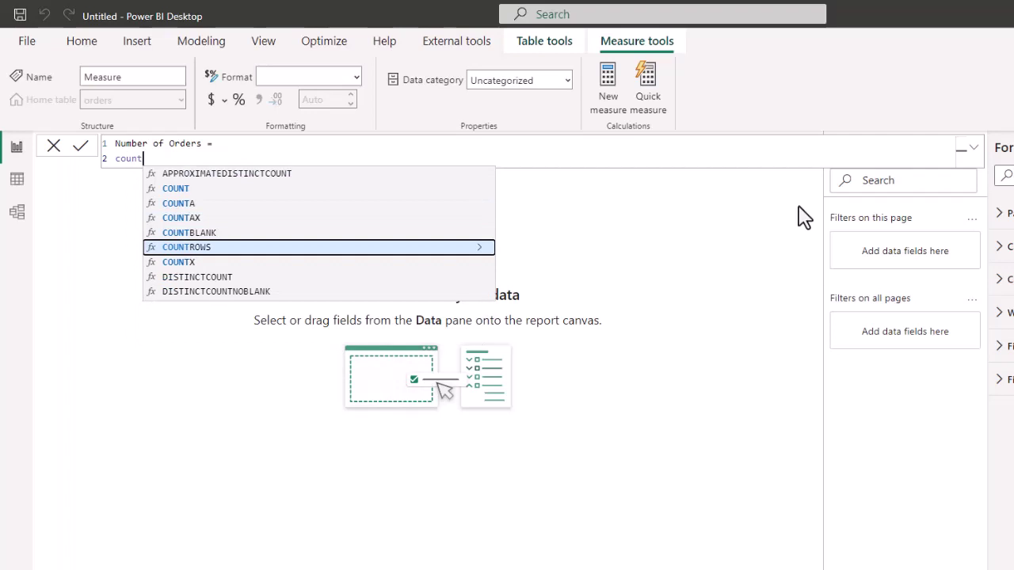
{"action": "key", "text": "Tab"}
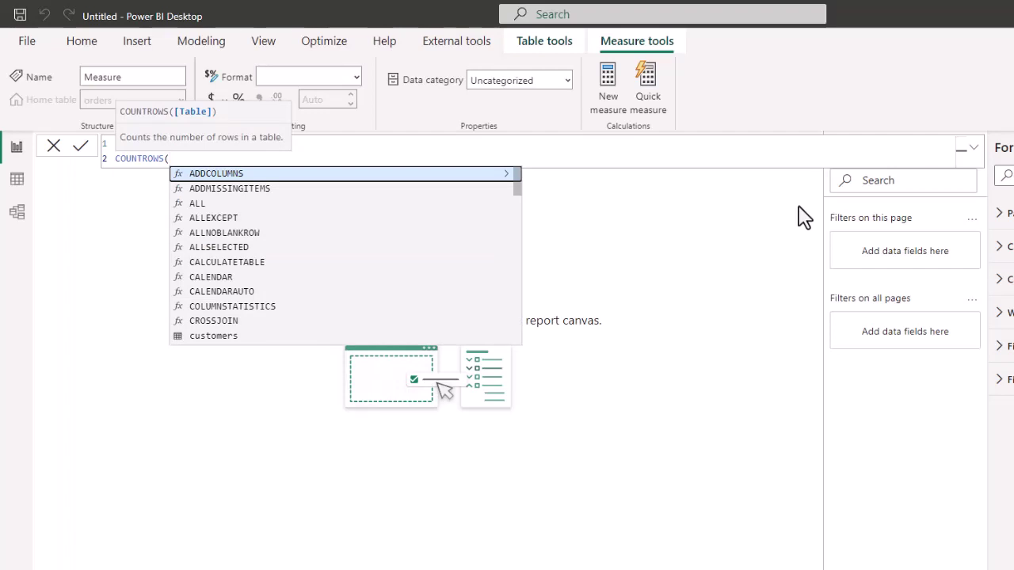
{"action": "type", "text": "ord"}
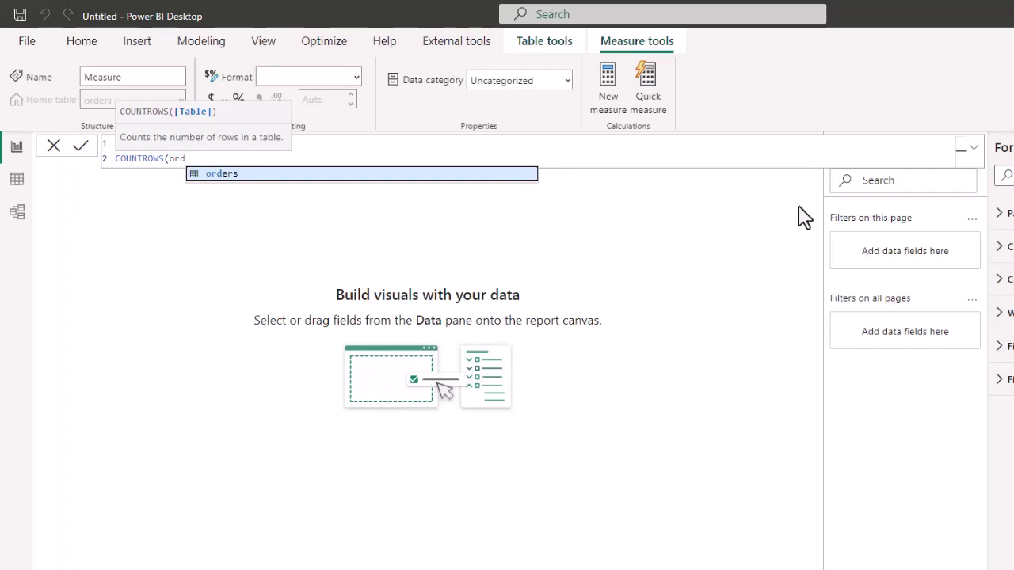
{"action": "key", "text": "Tab"}
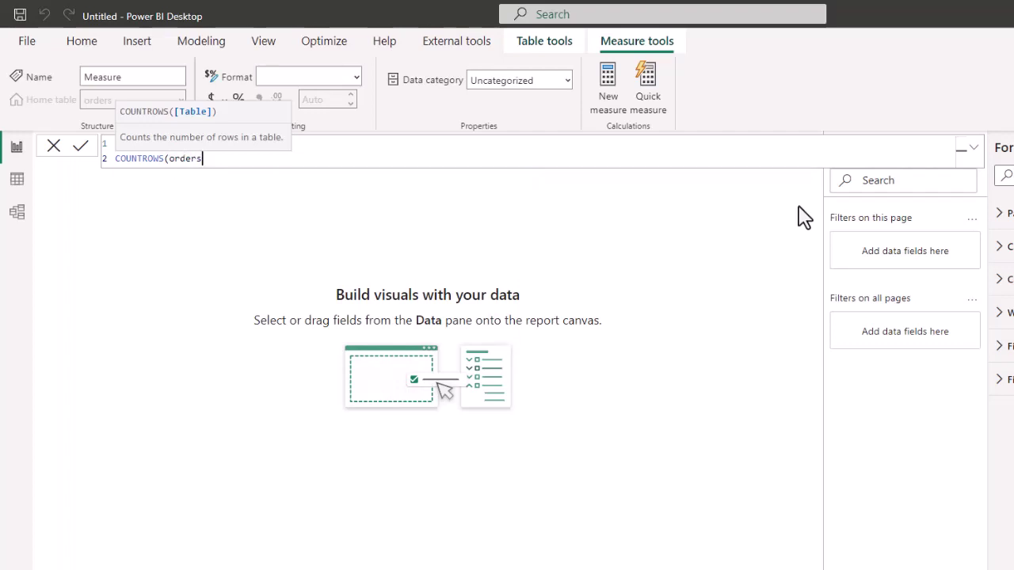
{"action": "type", "text": ")"}
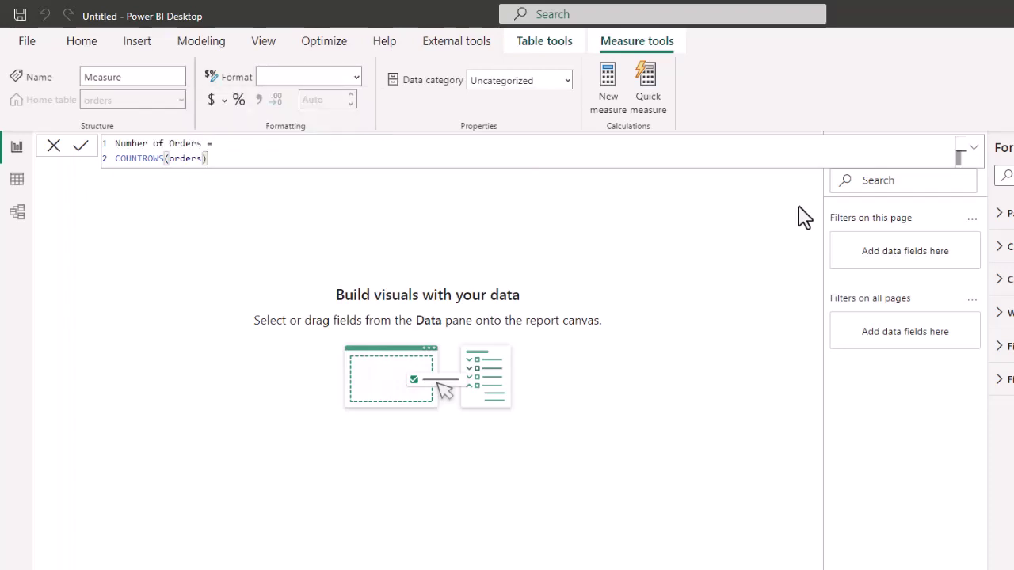
{"action": "key", "text": "Return"}
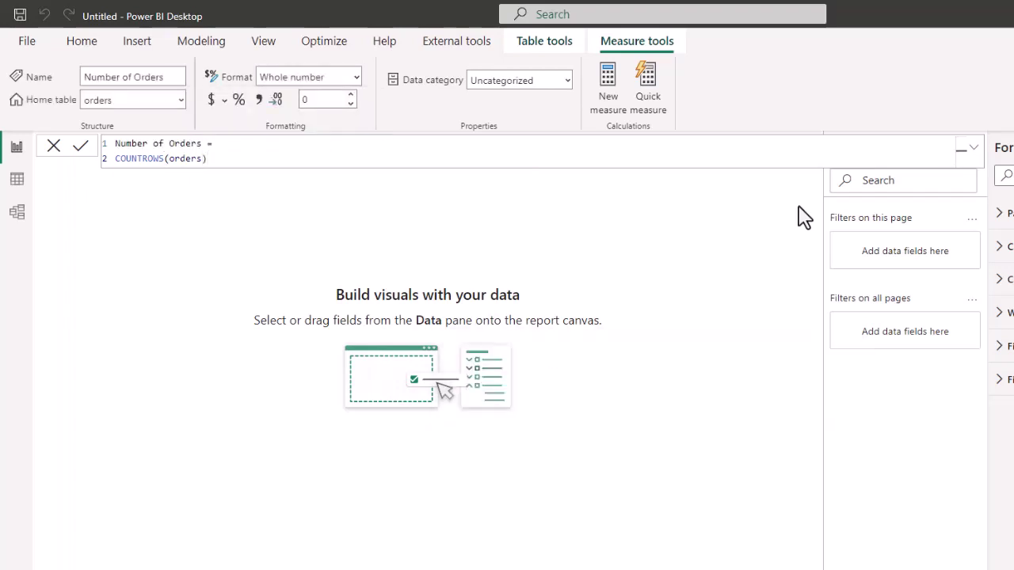
Insert a table visual, move it into open canvas space and enlarge it, and add the Number of Orders measure to it.
{"action": "left_click", "coordinate": [82, 43]}
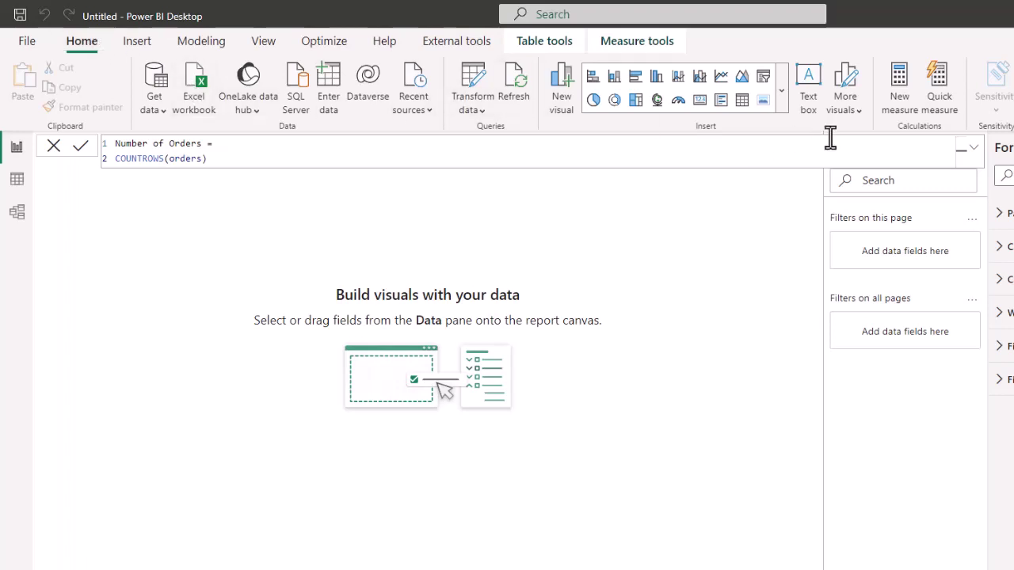
{"action": "left_click", "coordinate": [742, 100]}
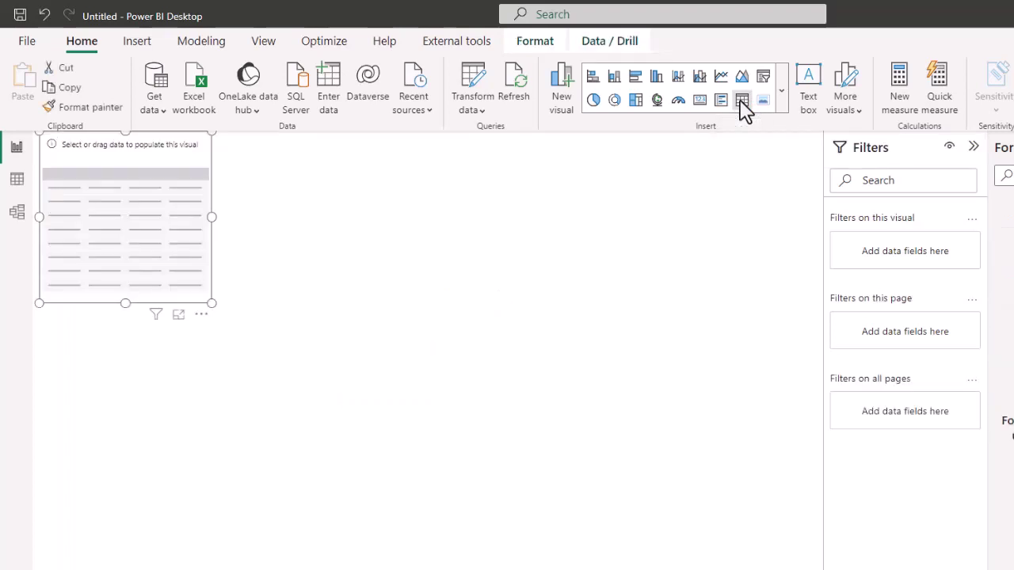
{"action": "left_click_drag", "start_coordinate": [236, 204], "coordinate": [264, 221]}
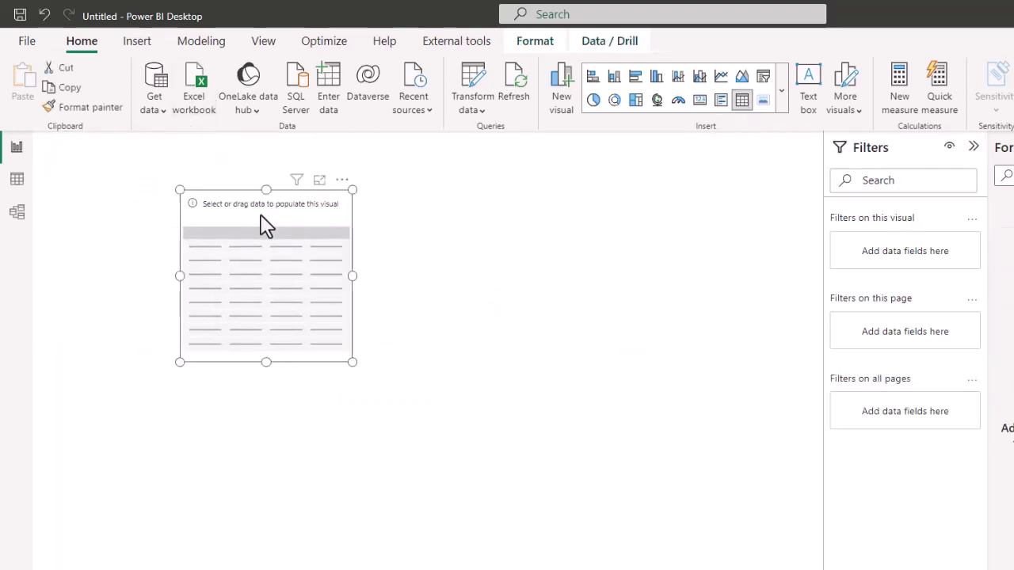
{"action": "left_click_drag", "start_coordinate": [351, 362], "coordinate": [577, 442]}
{"action": "left_click_drag", "start_coordinate": [1010, 333], "coordinate": [341, 331]}
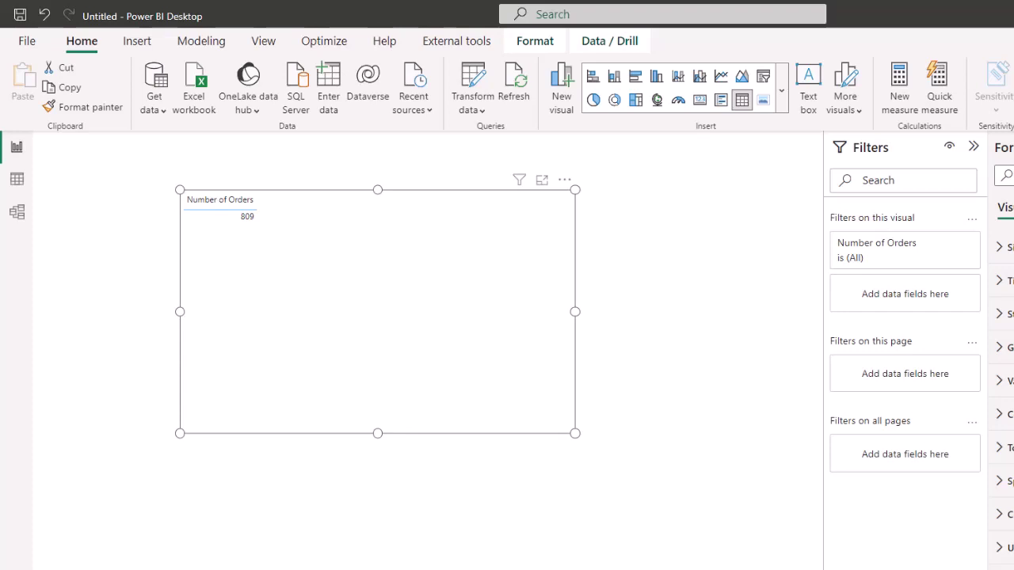
Check the rows of the orders table, and start a new measure named Freight Cost in the report.
{"action": "left_click", "coordinate": [18, 184]}
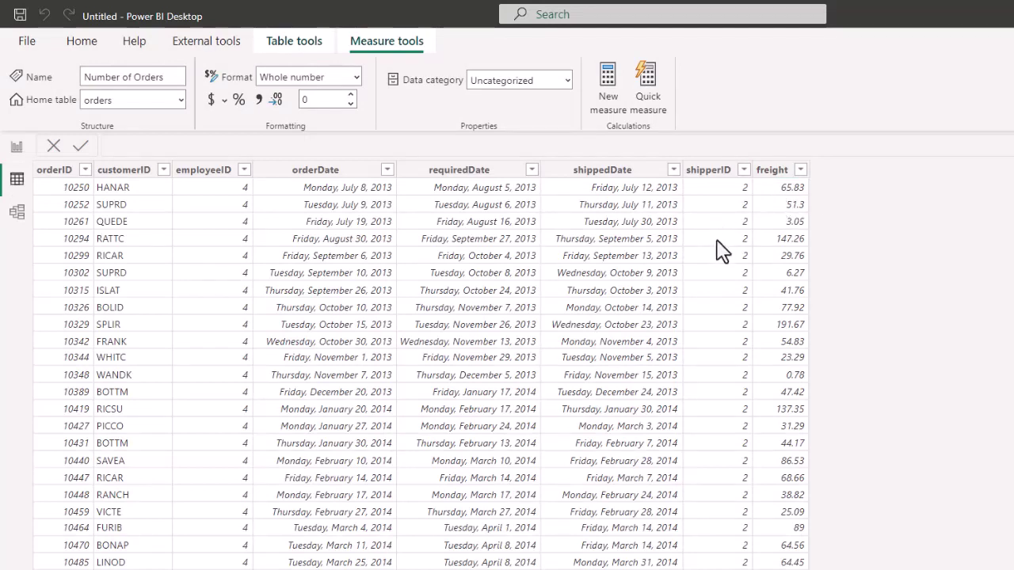
{"action": "left_click", "coordinate": [18, 151]}
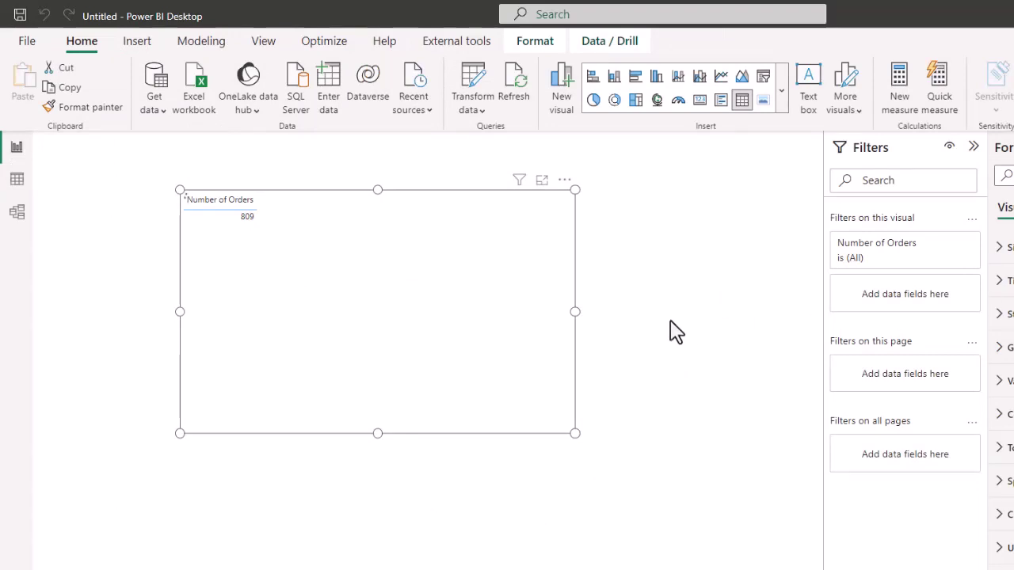
{"action": "key", "text": "alt+h"}
{"action": "key", "text": "n"}
{"action": "key", "text": "m"}
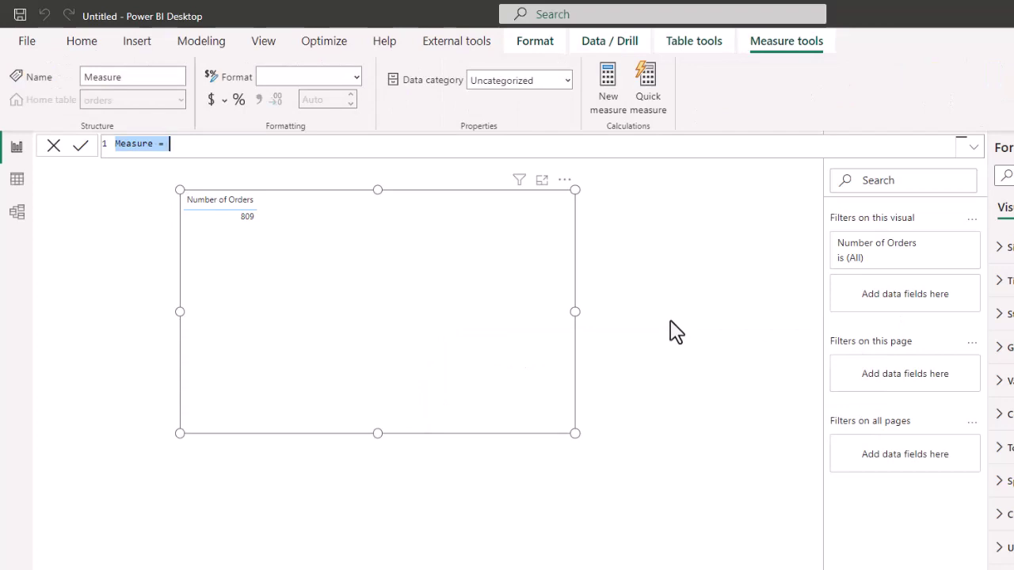
{"action": "type", "text": "Freig"}
{"action": "type", "text": "ht Cost ="}
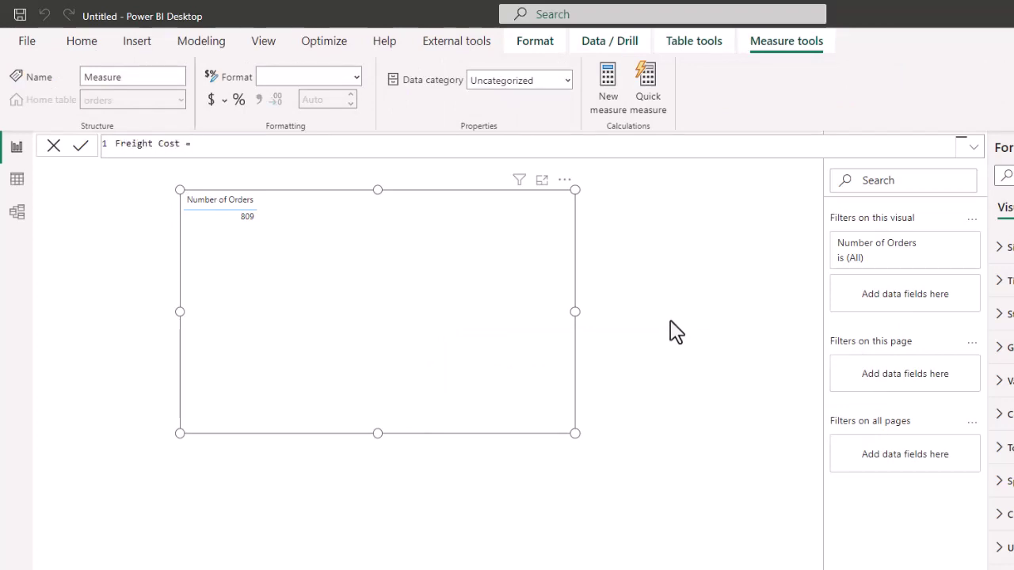
{"action": "key", "text": "shift+Return"}
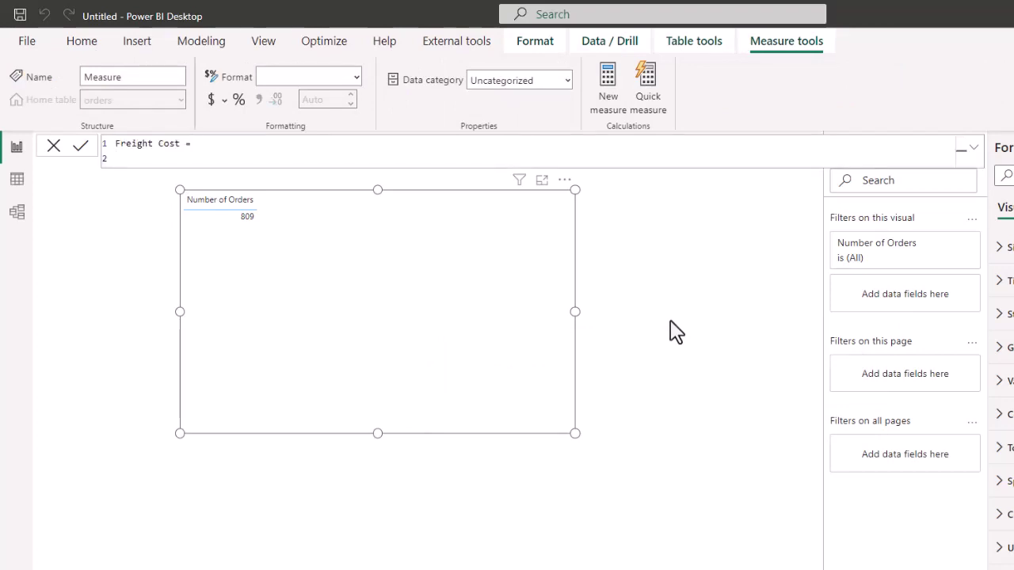
Define the Freight Cost measure as SUM(orders[freight]) and add it to the table visual.
{"action": "type", "text": "SUM("}
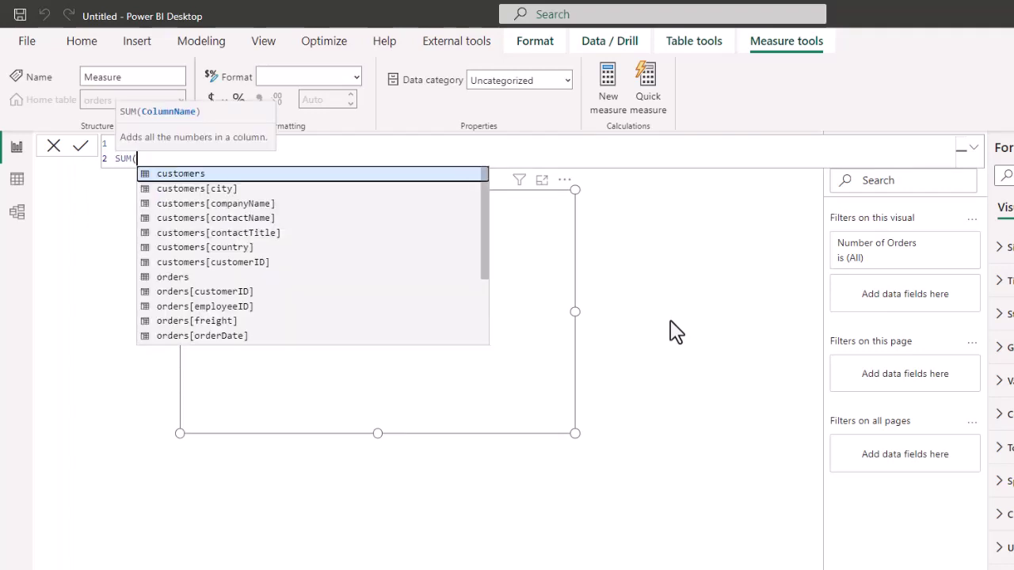
{"action": "key", "text": "Down"}
{"action": "key", "text": "Down"}
{"action": "key", "text": "Down"}
{"action": "key", "text": "Down"}
{"action": "key", "text": "Down"}
{"action": "key", "text": "Down"}
{"action": "key", "text": "Down"}
{"action": "key", "text": "Down"}
{"action": "key", "text": "Down"}
{"action": "key", "text": "Down"}
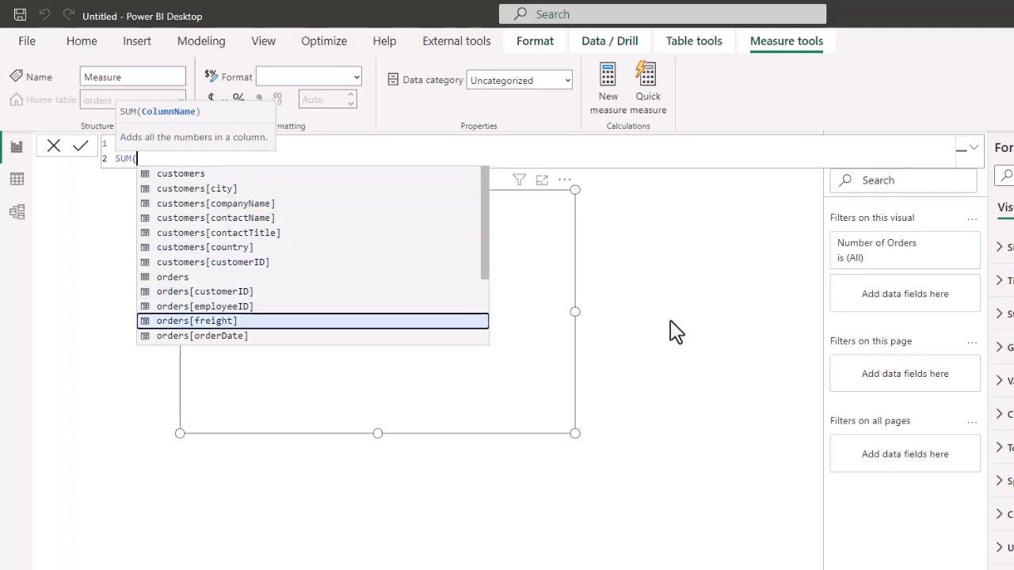
{"action": "key", "text": "Tab"}
{"action": "type", "text": ")"}
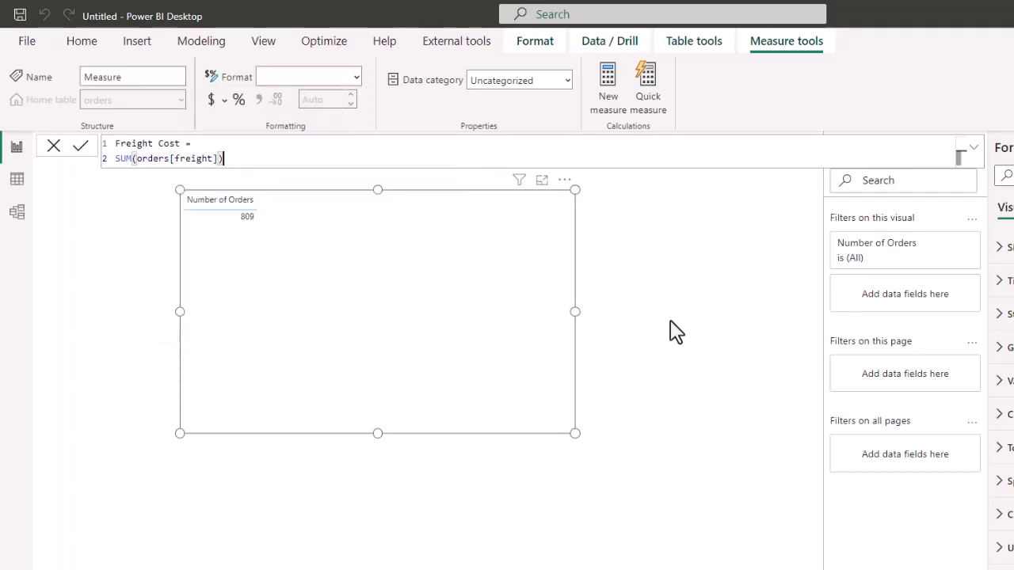
{"action": "key", "text": "Return"}
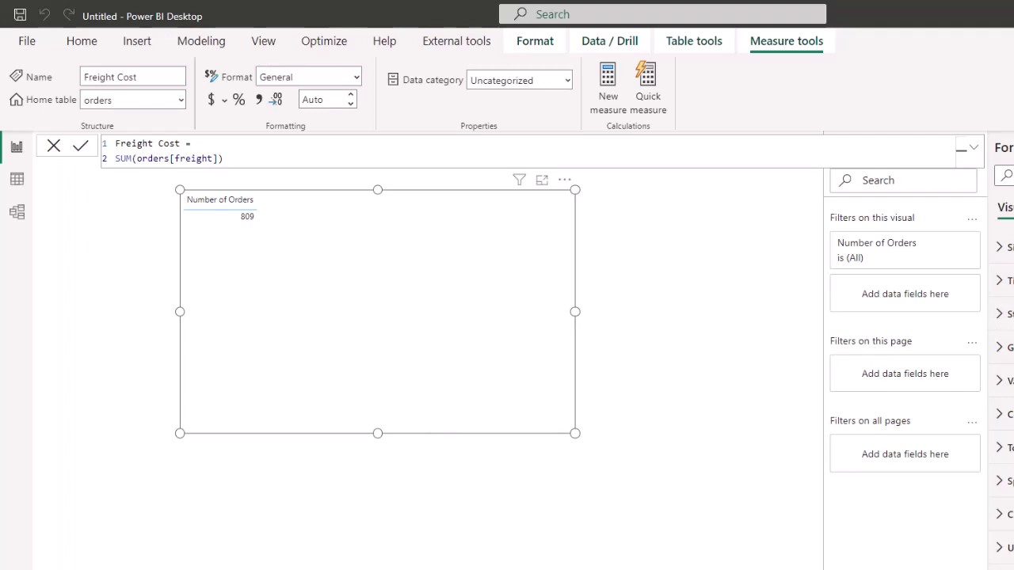
{"action": "left_click_drag", "start_coordinate": [962, 317], "coordinate": [393, 276]}
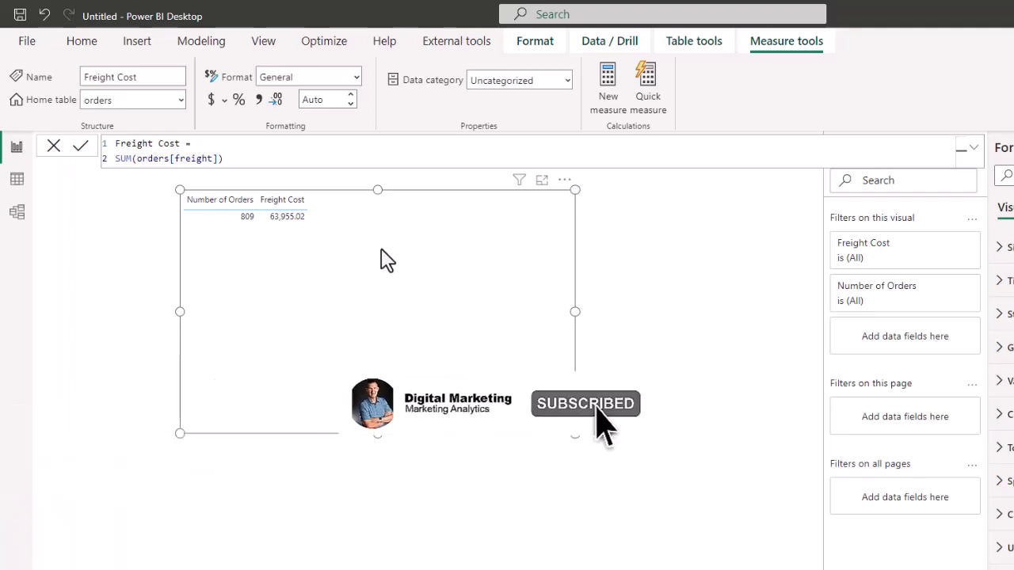
Format the Freight Cost measure as $ English (United States) currency, and check the rows of the orders table.
{"action": "left_click", "coordinate": [224, 100]}
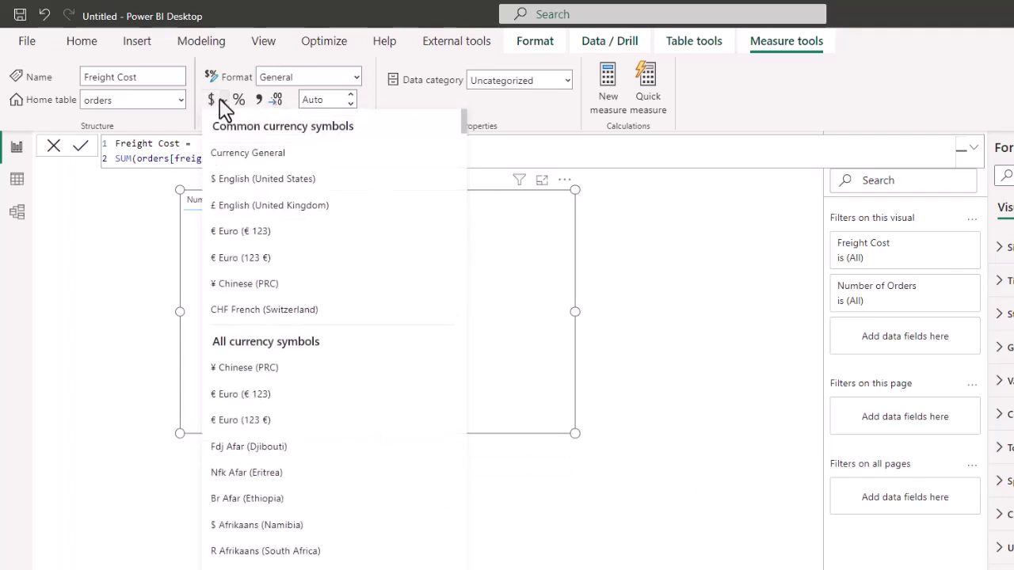
{"action": "left_click", "coordinate": [236, 180]}
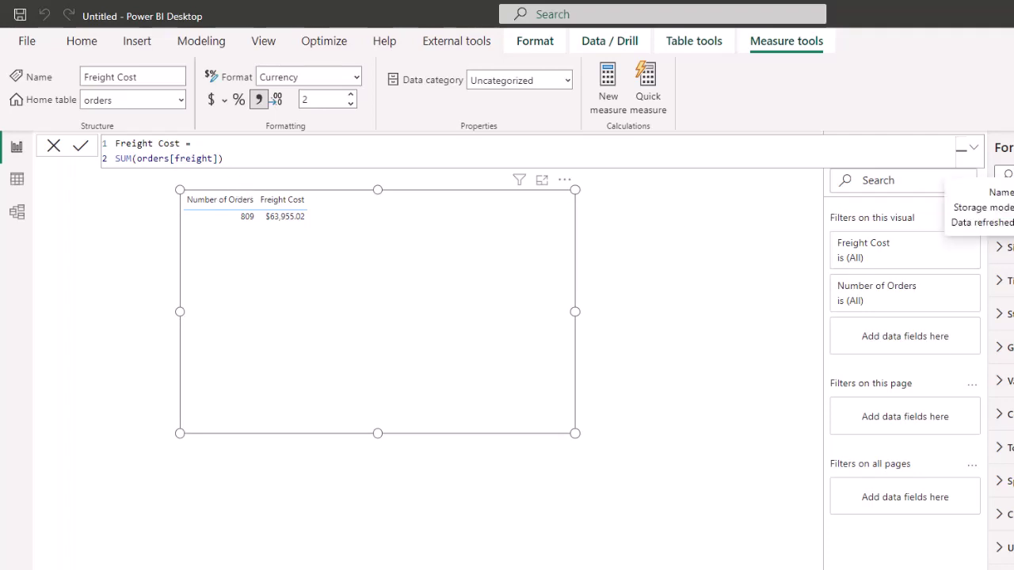
{"action": "left_click", "coordinate": [18, 182]}
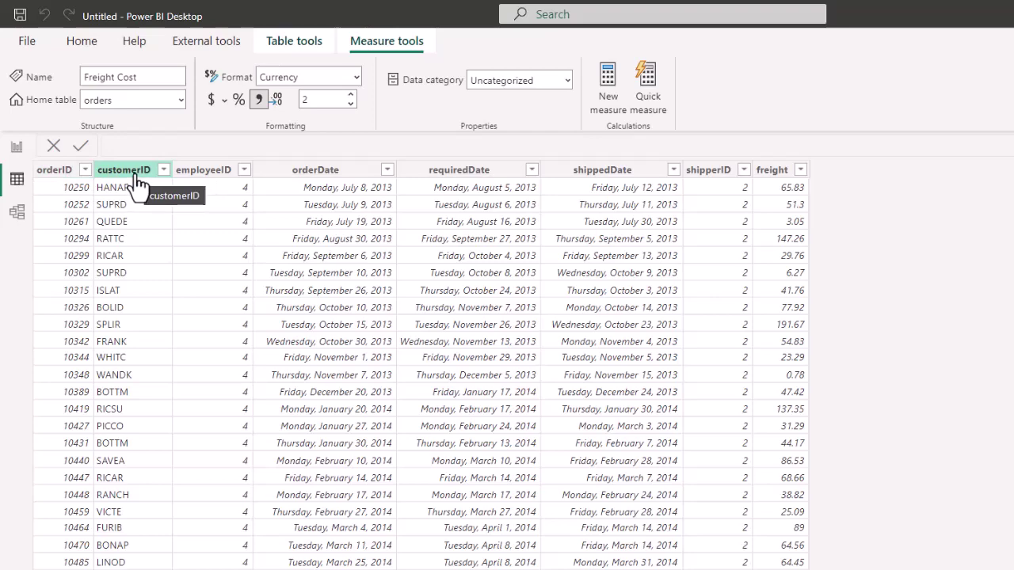
{"action": "left_click", "coordinate": [16, 149]}
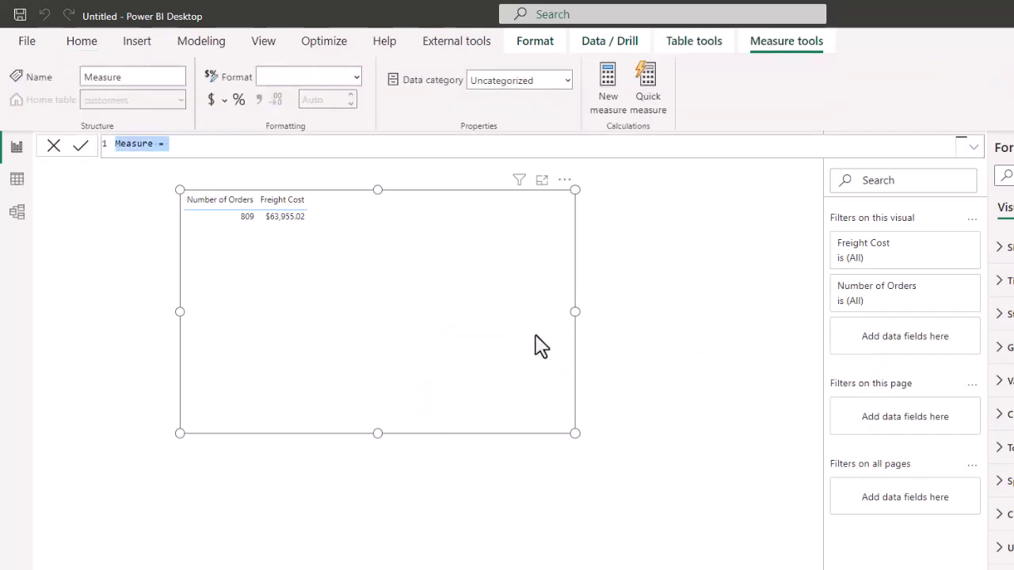
Define a new measure in the customers table as Number of Customers = COUNT(customers[customerID]).
{"action": "type", "text": "Number of Customers ="}
{"action": "key", "text": "shift+Return"}
{"action": "type", "text": "COUNT("}
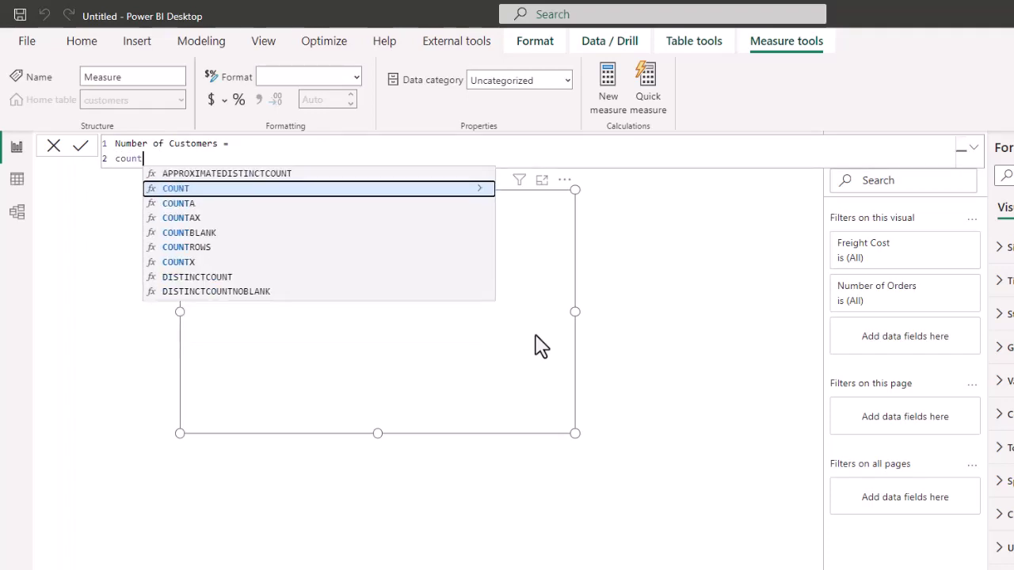
{"action": "key", "text": "Down"}
{"action": "key", "text": "Down"}
{"action": "key", "text": "Down"}
{"action": "key", "text": "Down"}
{"action": "key", "text": "Down"}
{"action": "key", "text": "Down"}
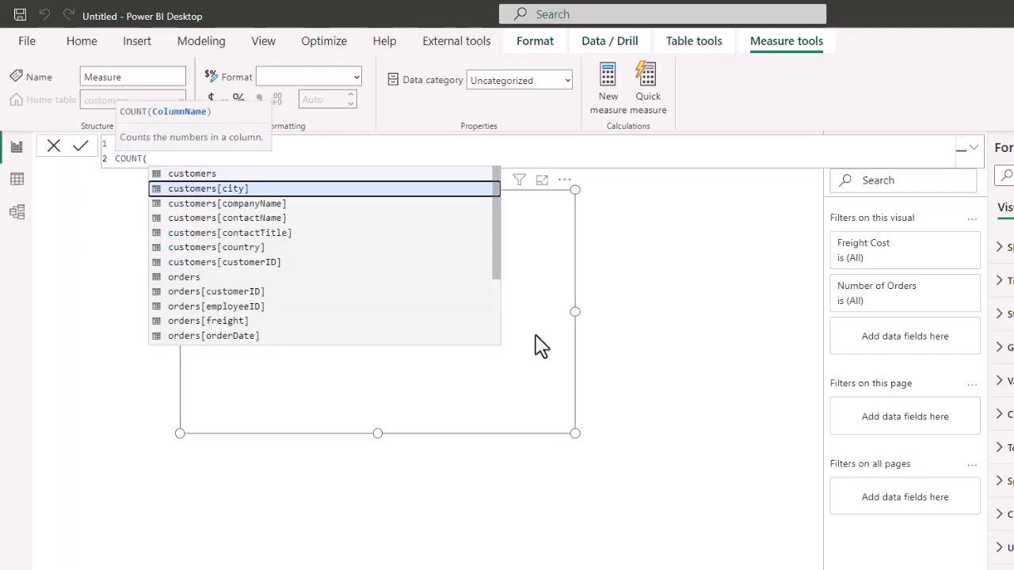
{"action": "key", "text": "Tab"}
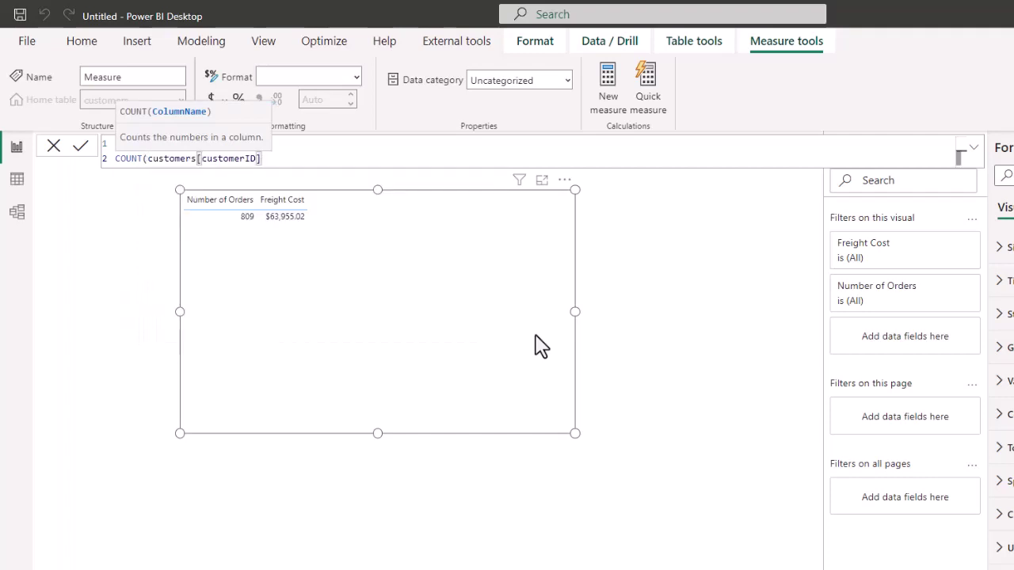
{"action": "type", "text": ")"}
{"action": "key", "text": "Return"}
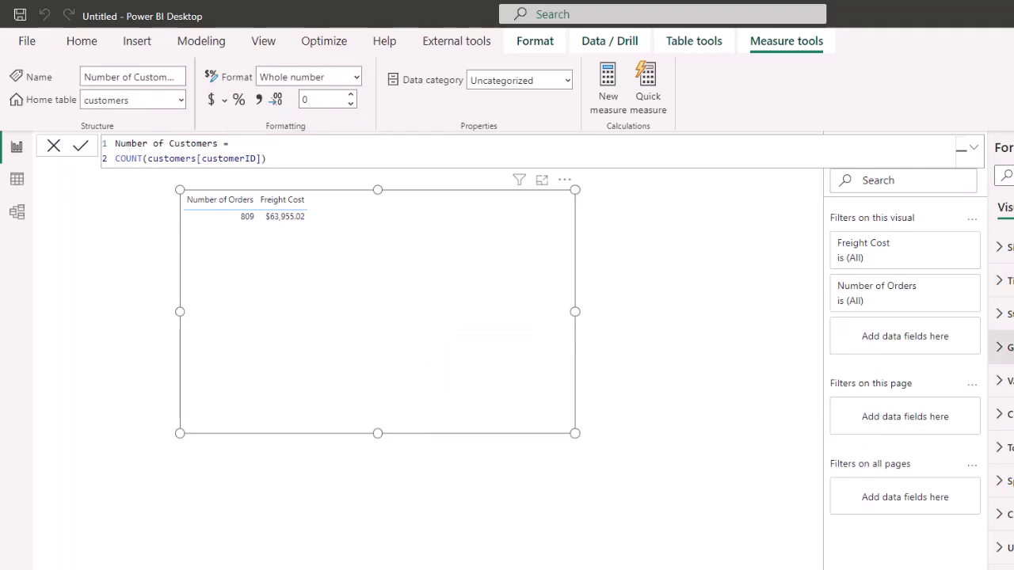
Add the Number of Customers measure to the table visual and move the visual toward the page's upper-left corner.
{"action": "left_click_drag", "start_coordinate": [1013, 346], "coordinate": [476, 318]}
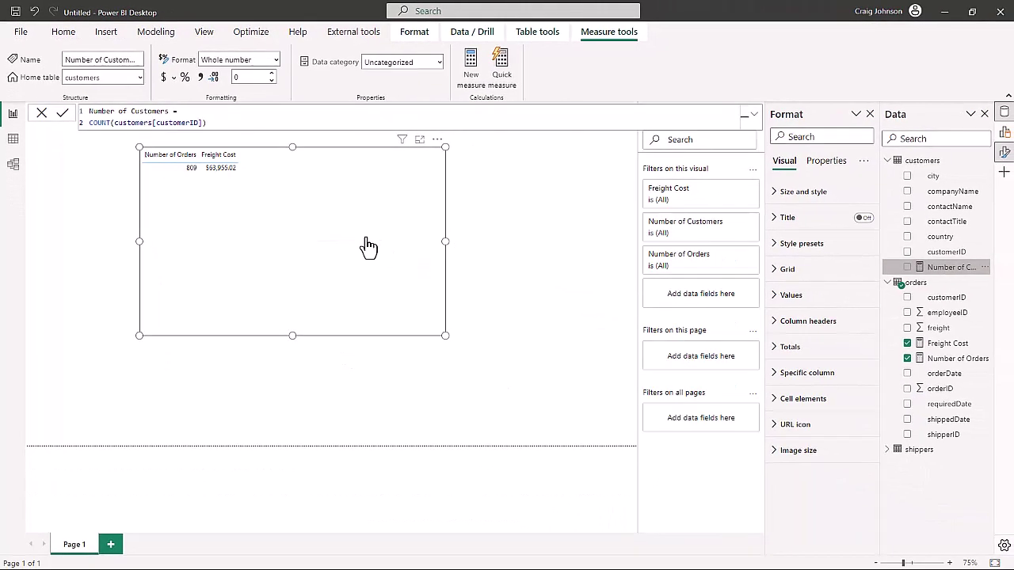
{"action": "left_click_drag", "start_coordinate": [368, 245], "coordinate": [321, 236]}
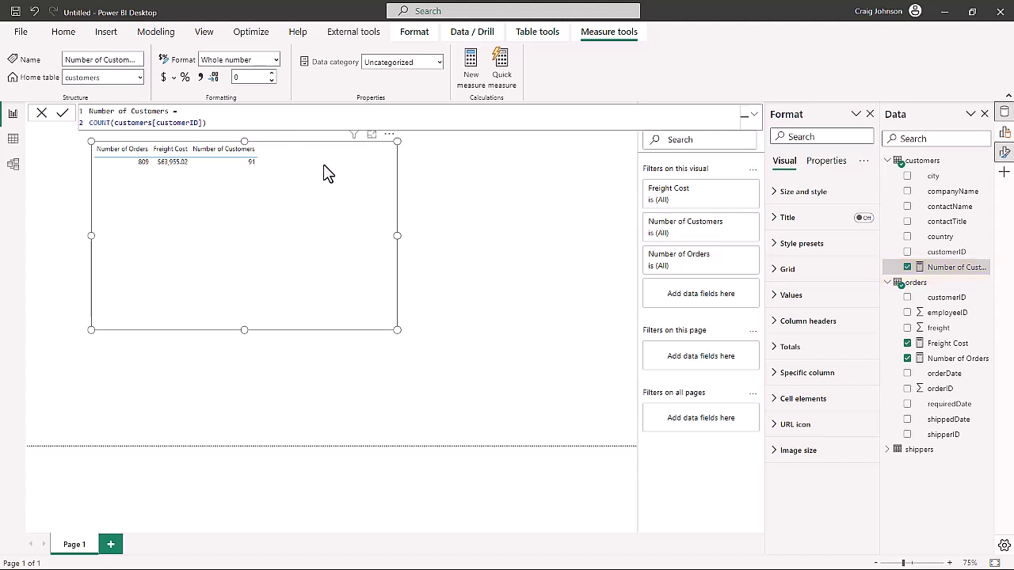
Show the orders table's rows and start a new calculated column in that table.
{"action": "left_click", "coordinate": [933, 284]}
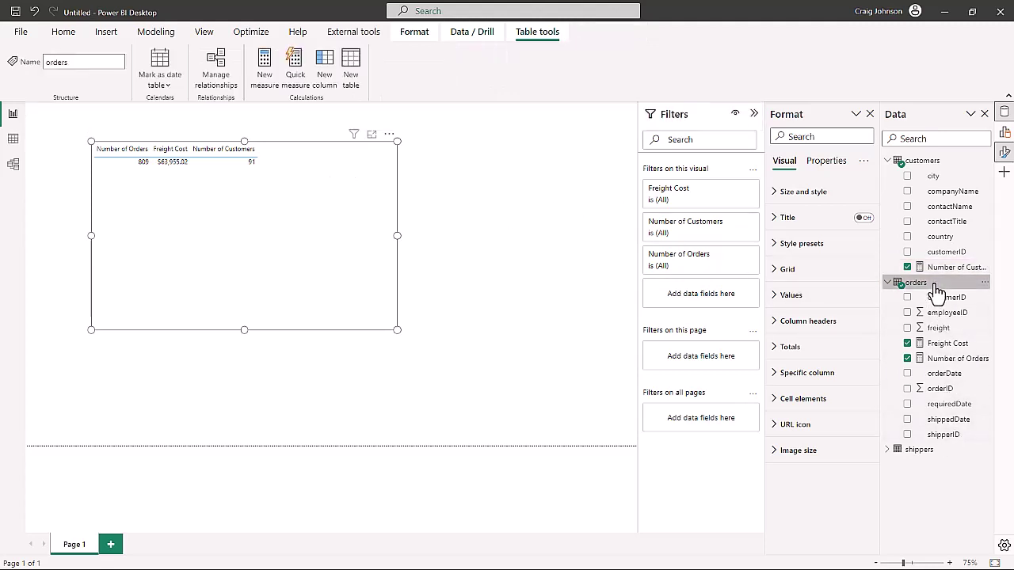
{"action": "left_click", "coordinate": [12, 142]}
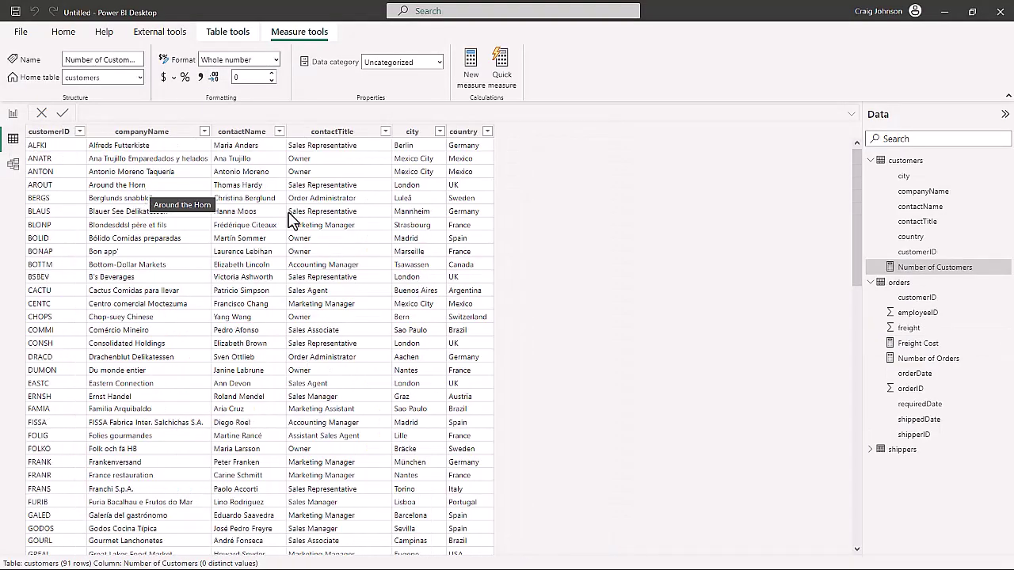
{"action": "left_click", "coordinate": [899, 283]}
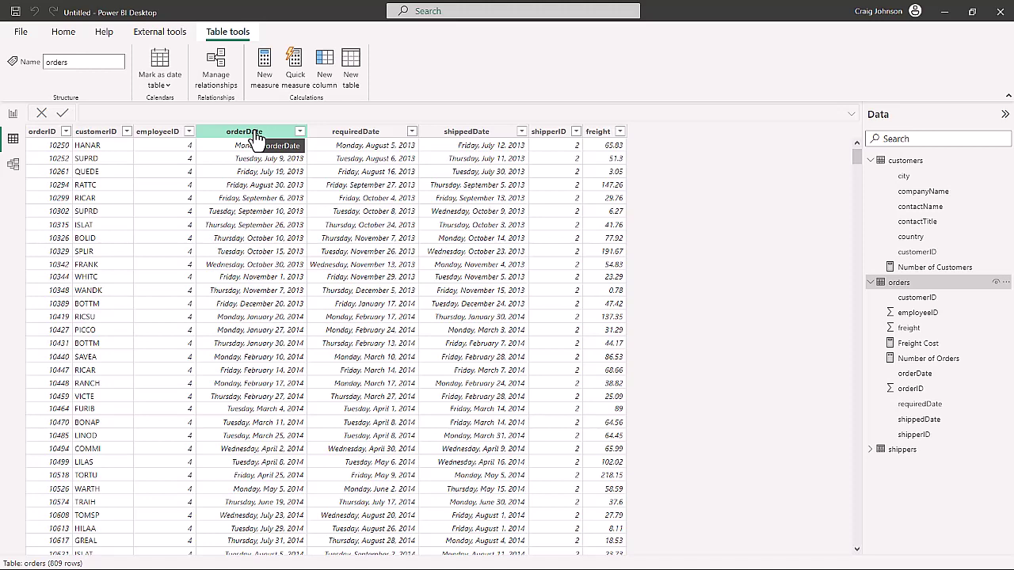
{"action": "left_click", "coordinate": [323, 68]}
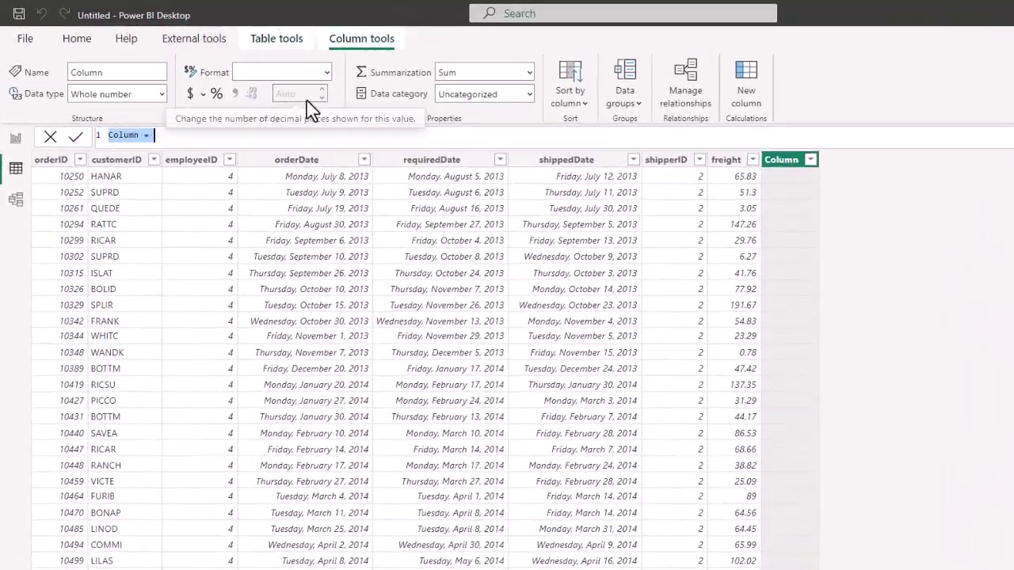
Define the calculated column as Days until Shipping = orders[shippedDate] - orders[orderDate].
{"action": "type", "text": "Da"}
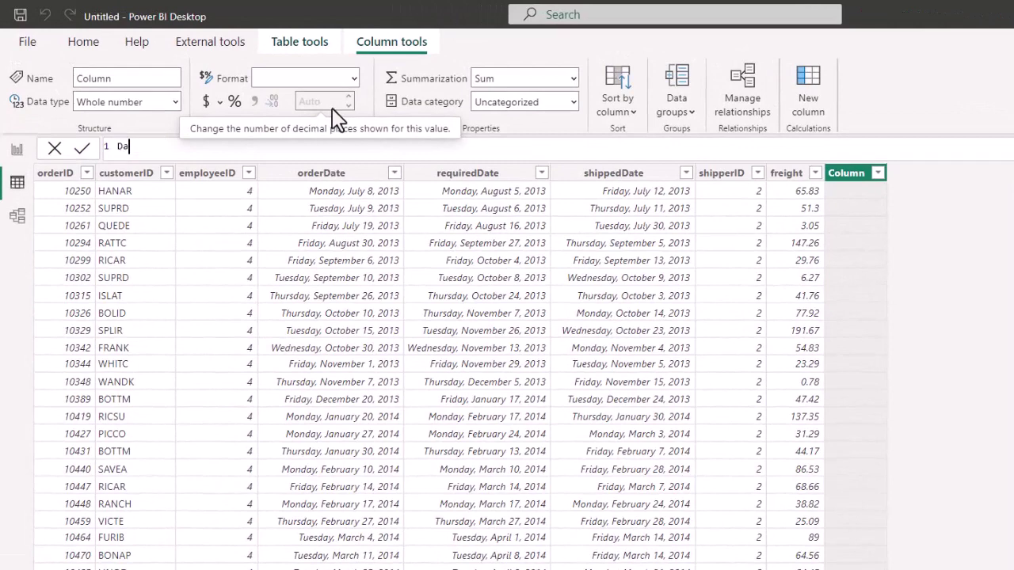
{"action": "type", "text": "ys until Shipping ="}
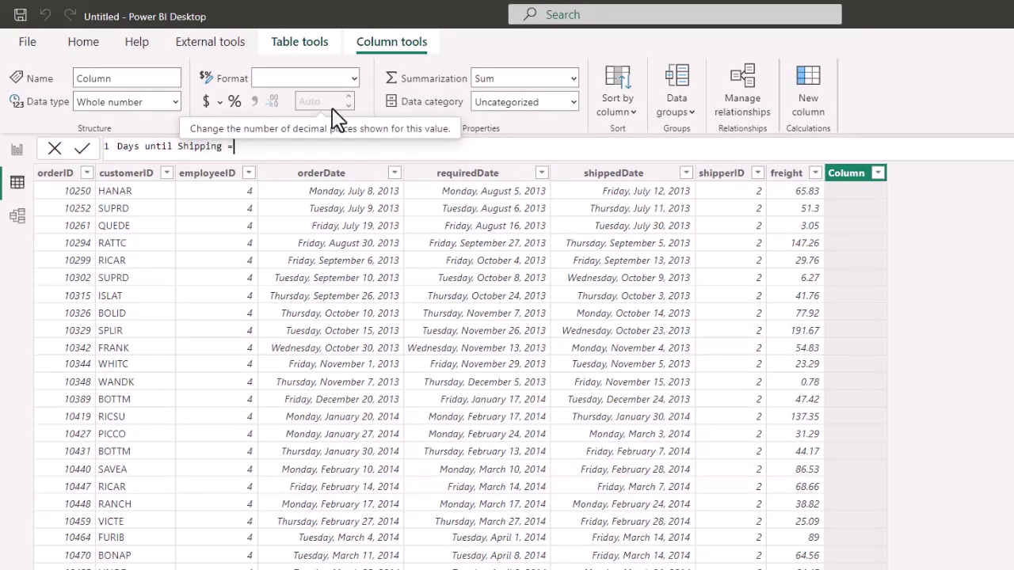
{"action": "key", "text": "shift+Return"}
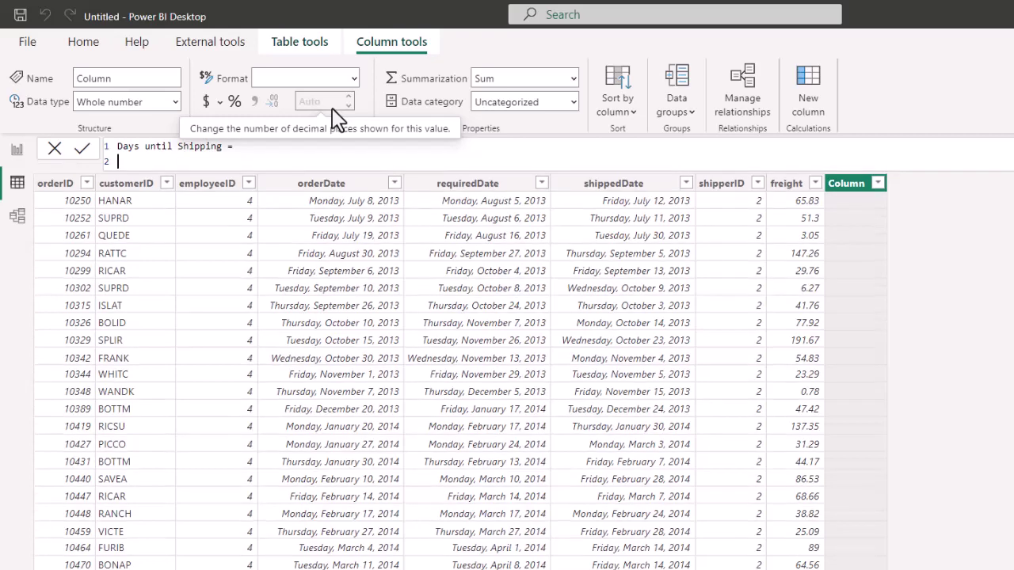
{"action": "type", "text": "ship"}
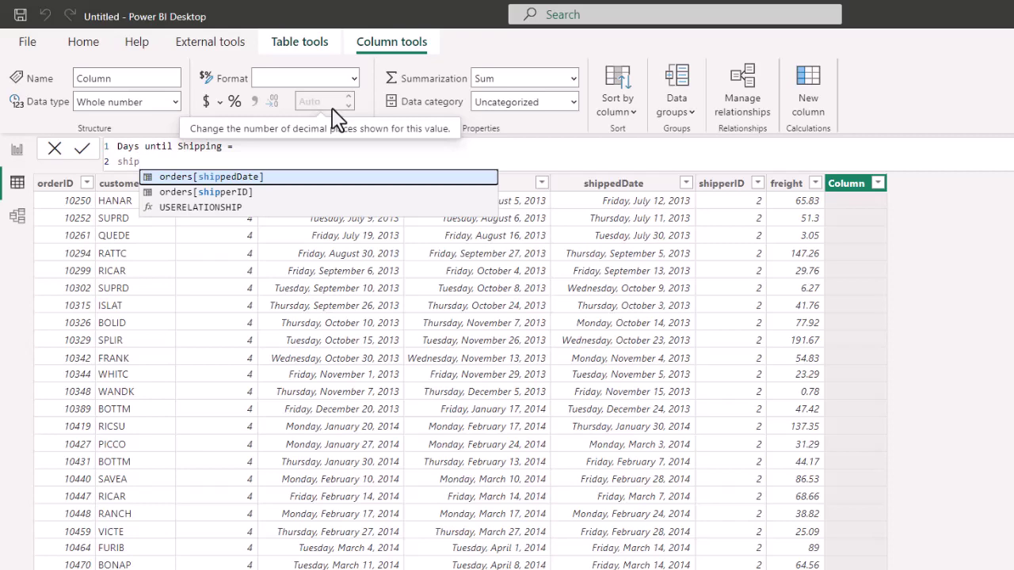
{"action": "key", "text": "Tab"}
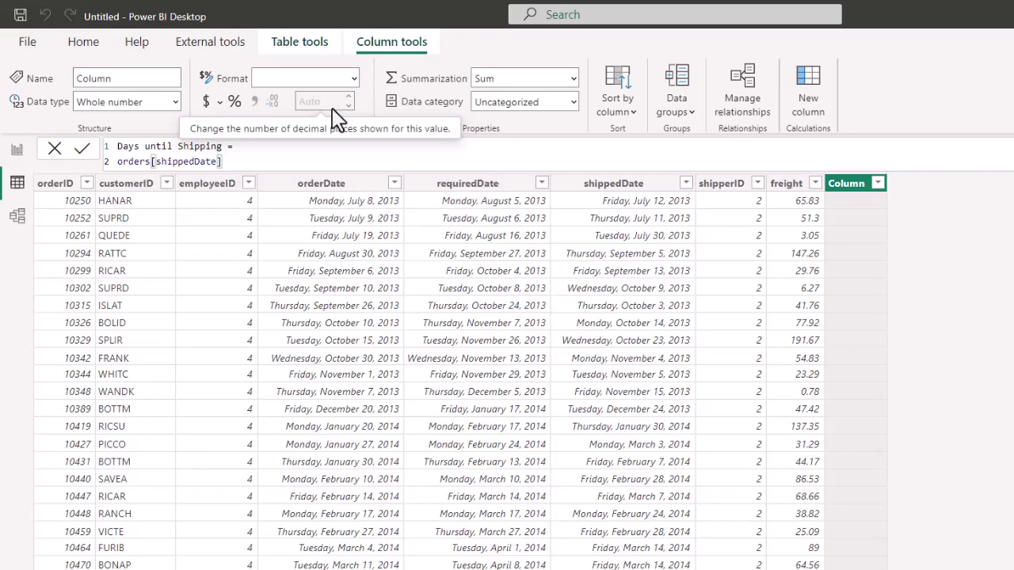
{"action": "type", "text": "- order"}
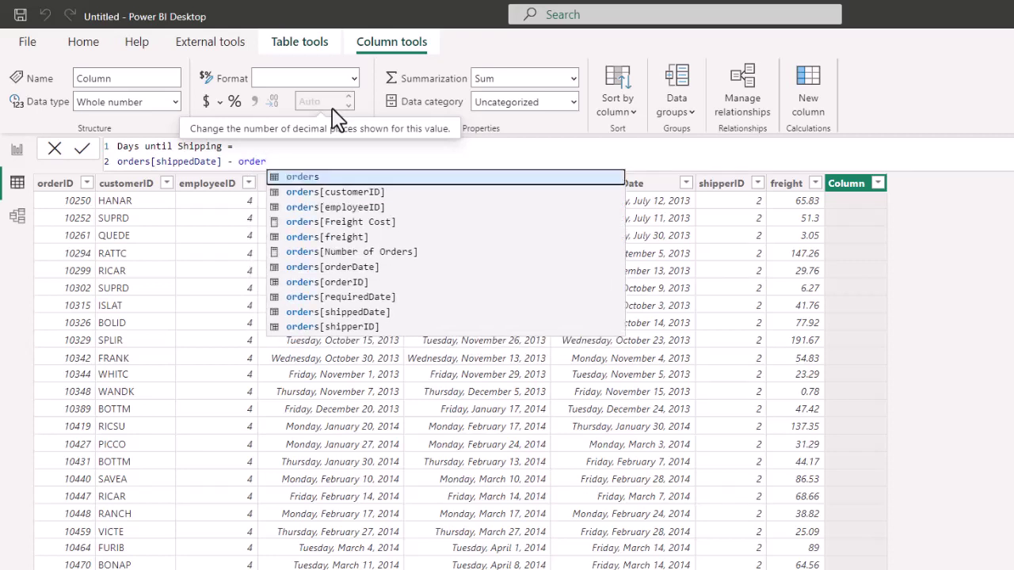
{"action": "key", "text": "Down"}
{"action": "key", "text": "Down"}
{"action": "key", "text": "Down"}
{"action": "key", "text": "Down"}
{"action": "key", "text": "Down"}
{"action": "key", "text": "Down"}
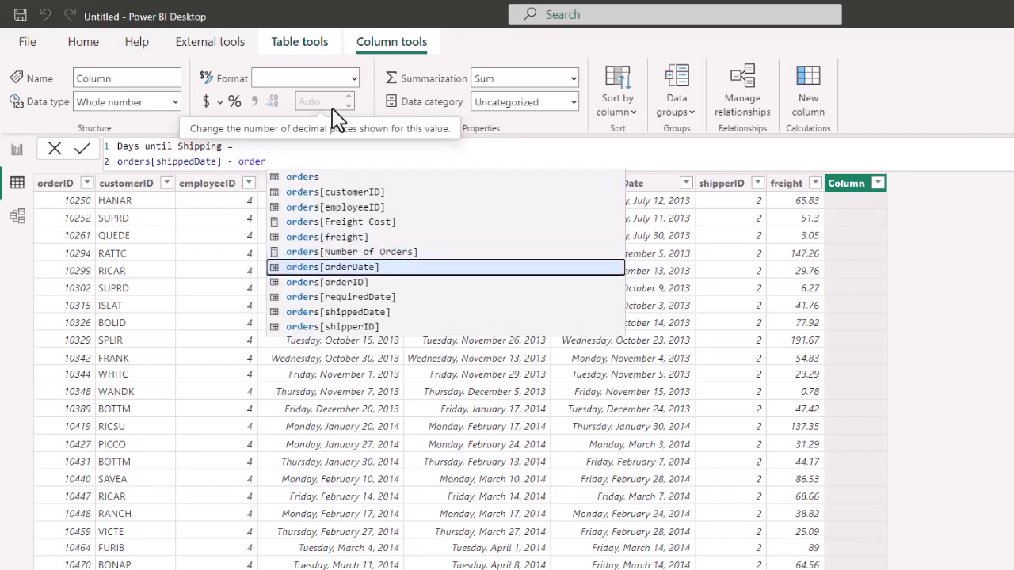
{"action": "key", "text": "Tab"}
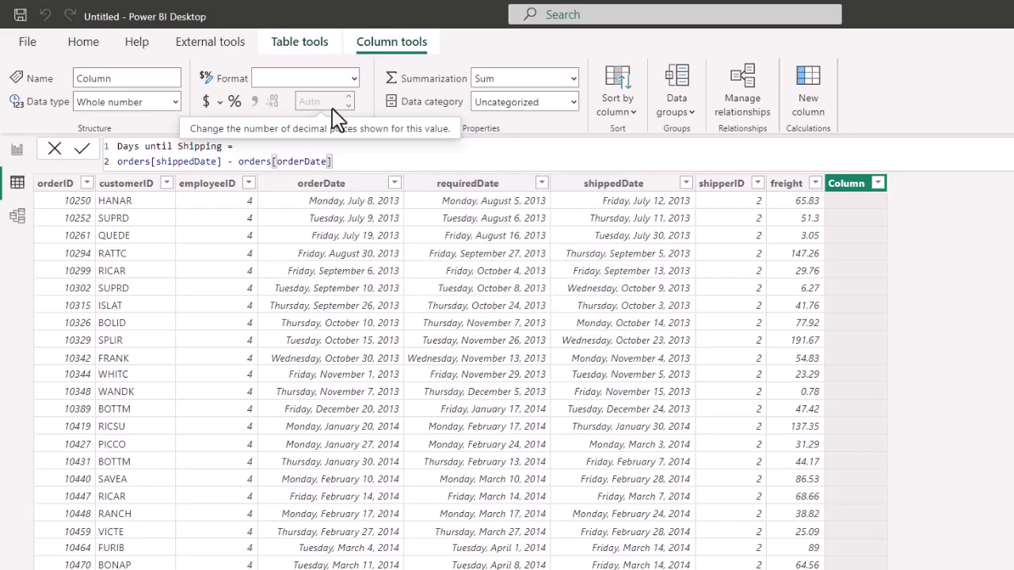
{"action": "key", "text": "Return"}
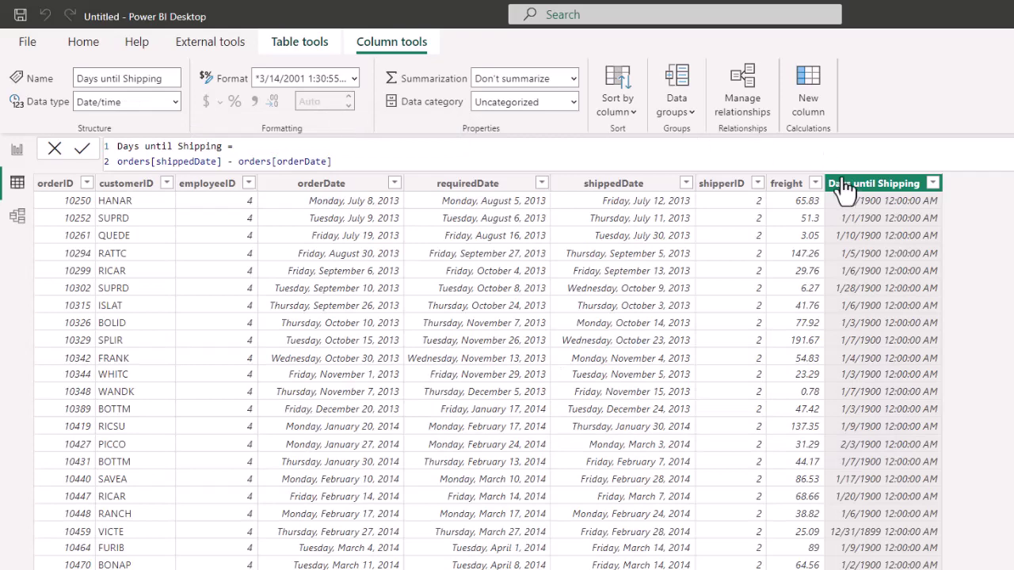
Change the data type of the Days until Shipping column to Whole number and accept the data type change.
{"action": "left_click", "coordinate": [174, 100]}
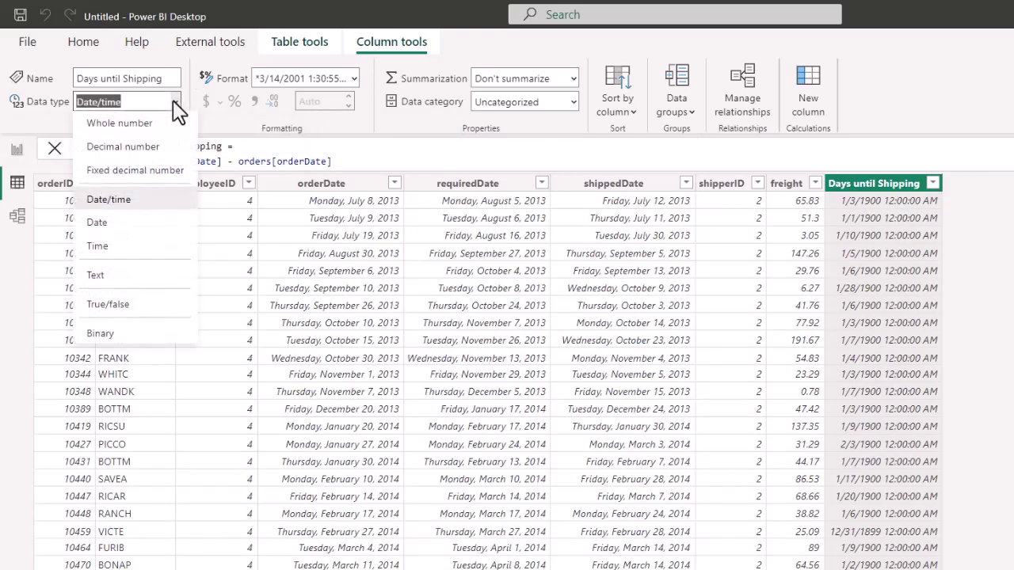
{"action": "left_click", "coordinate": [115, 127]}
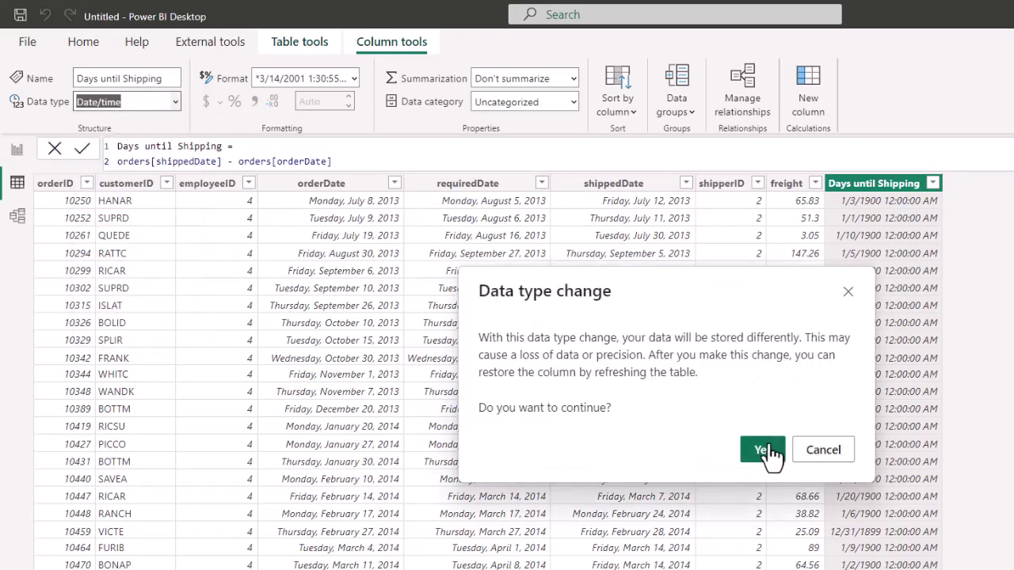
{"action": "left_click", "coordinate": [762, 450]}
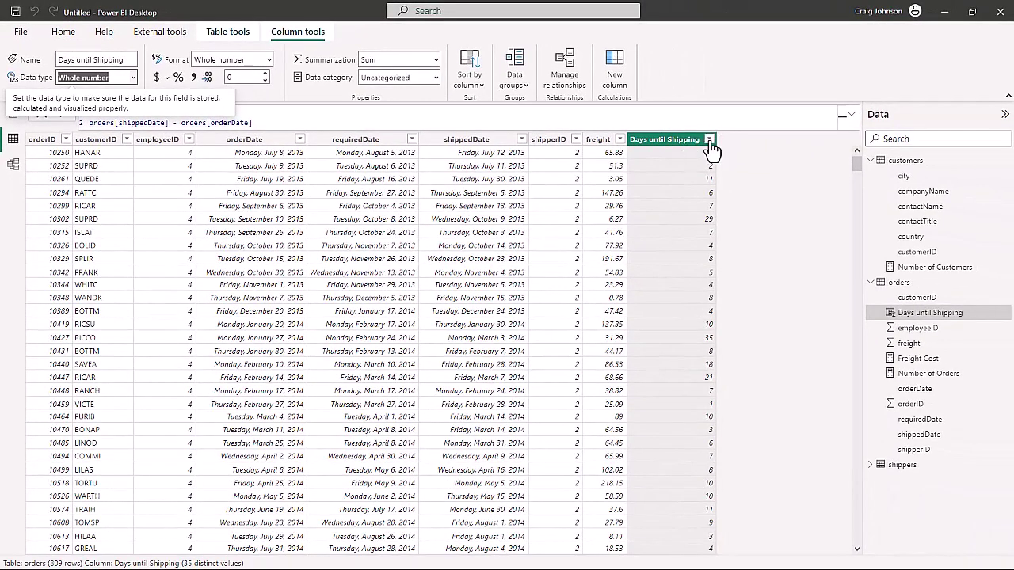
Sort the orders table by Days until Shipping in ascending order and check its shortest and longest shipping times.
{"action": "left_click", "coordinate": [709, 141]}
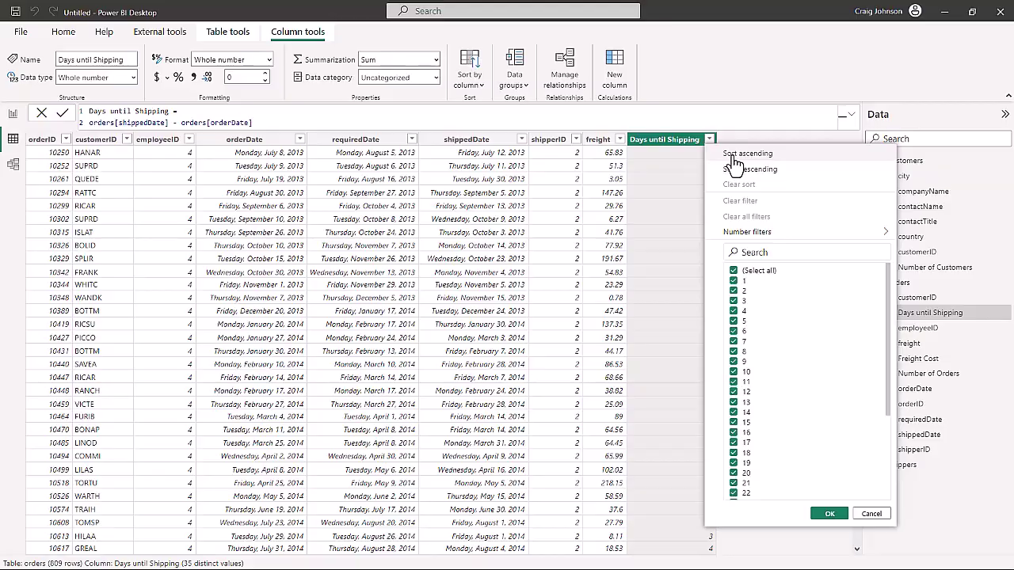
{"action": "left_click", "coordinate": [737, 155]}
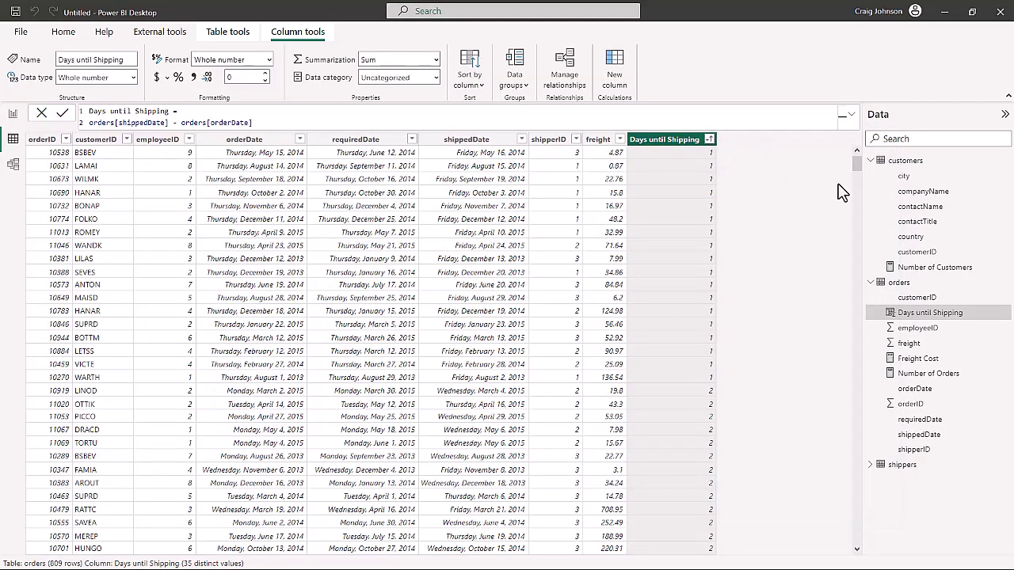
{"action": "left_click_drag", "start_coordinate": [856, 163], "coordinate": [865, 556]}
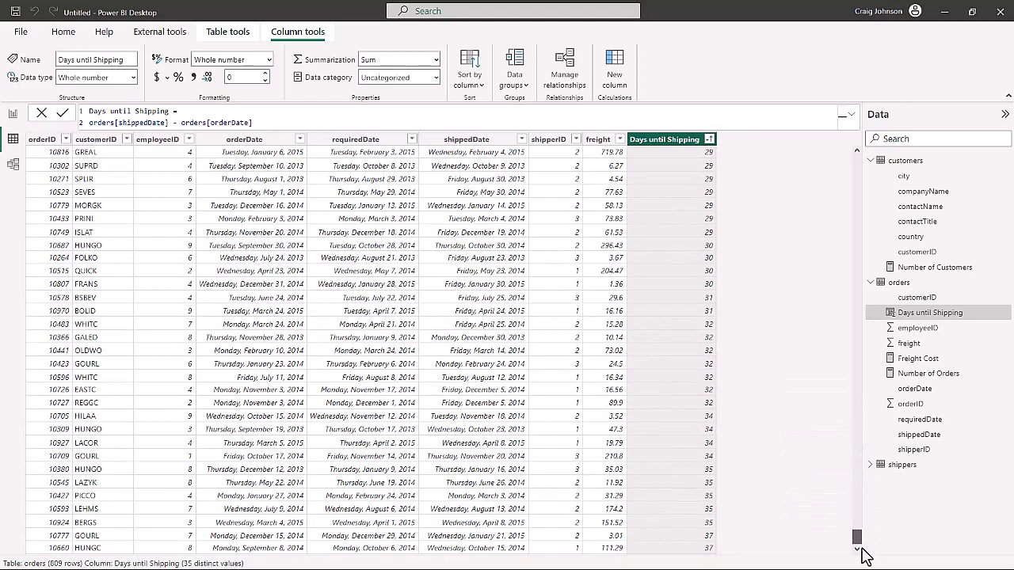
{"action": "left_click_drag", "start_coordinate": [862, 547], "coordinate": [848, 95]}
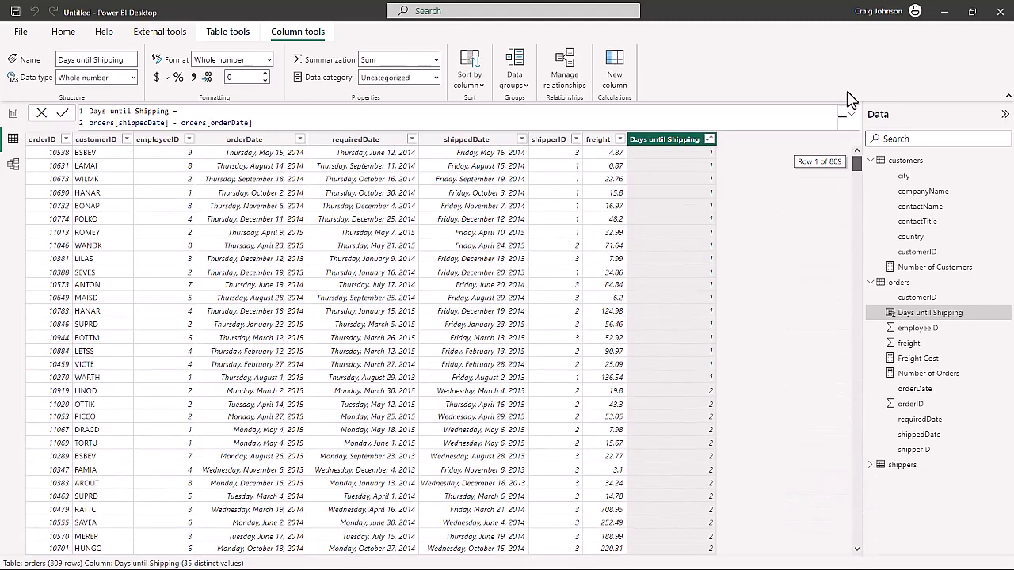
Start a new measure in the orders table and name it Ave Days until shipping.
{"action": "left_click", "coordinate": [1004, 287]}
{"action": "left_click", "coordinate": [935, 292]}
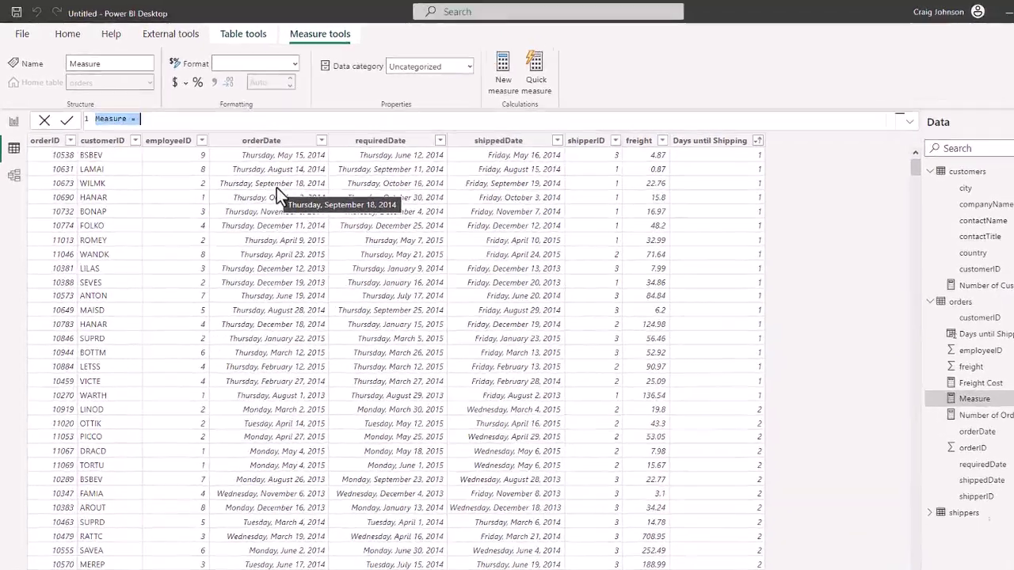
{"action": "type", "text": "Ave Days U"}
{"action": "type", "text": "ntil shipping"}
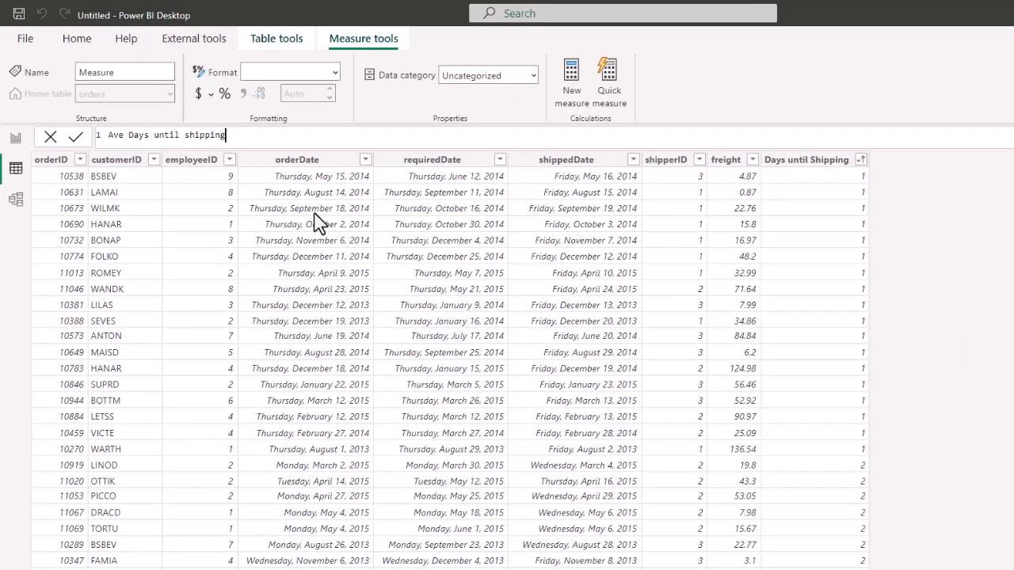
{"action": "type", "text": " ="}
Set the new measure's formula to AVERAGE(orders[Days until Shipping]) and commit it.
{"action": "key", "text": "shift+Return"}
{"action": "type", "text": "avera"}
{"action": "key", "text": "Tab"}
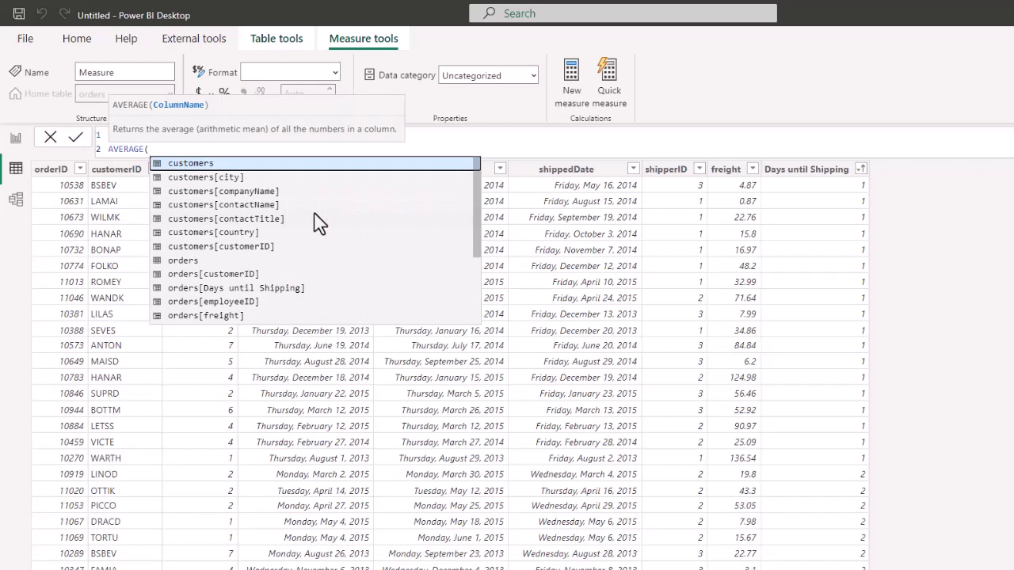
{"action": "key", "text": "Down"}
{"action": "key", "text": "Down"}
{"action": "key", "text": "Down"}
{"action": "key", "text": "Down"}
{"action": "key", "text": "Down"}
{"action": "key", "text": "Down"}
{"action": "key", "text": "Down"}
{"action": "key", "text": "Down"}
{"action": "key", "text": "Down"}
{"action": "key", "text": "Tab"}
{"action": "type", "text": ")"}
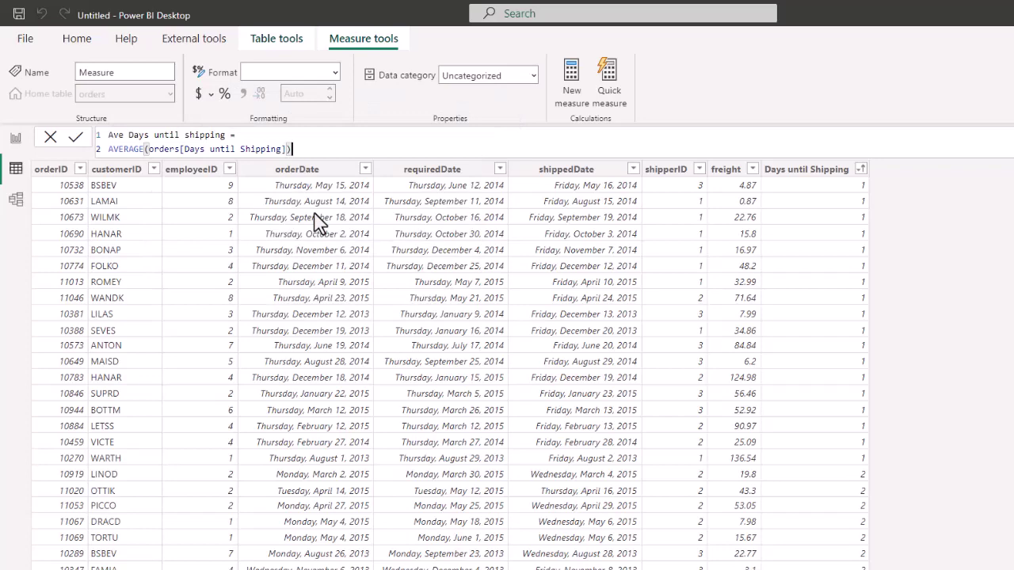
{"action": "key", "text": "Return"}
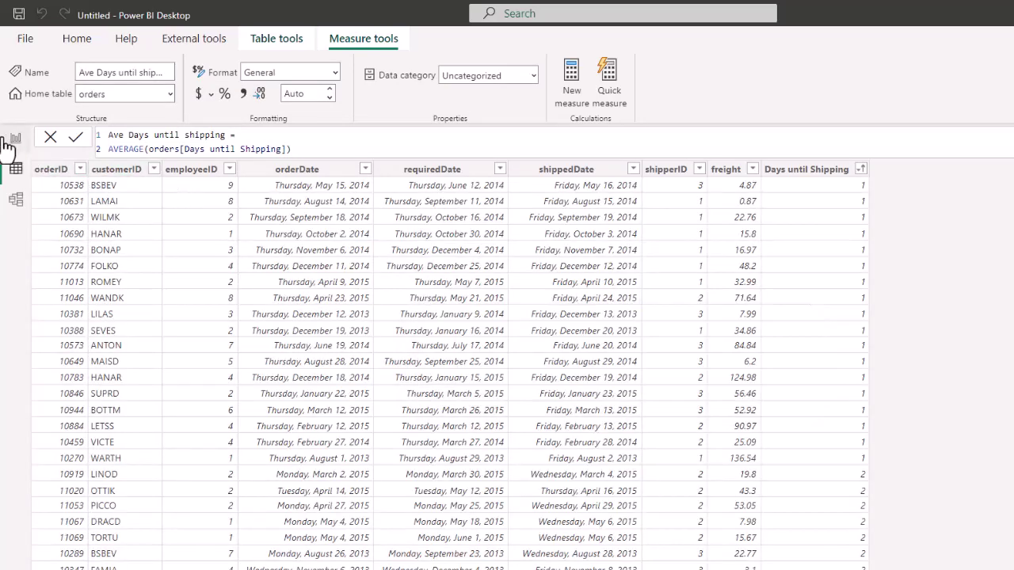
Add the Ave Days until shipping measure to the table visual on the report page and shrink the visual to fit its columns more closely.
{"action": "left_click", "coordinate": [16, 143]}
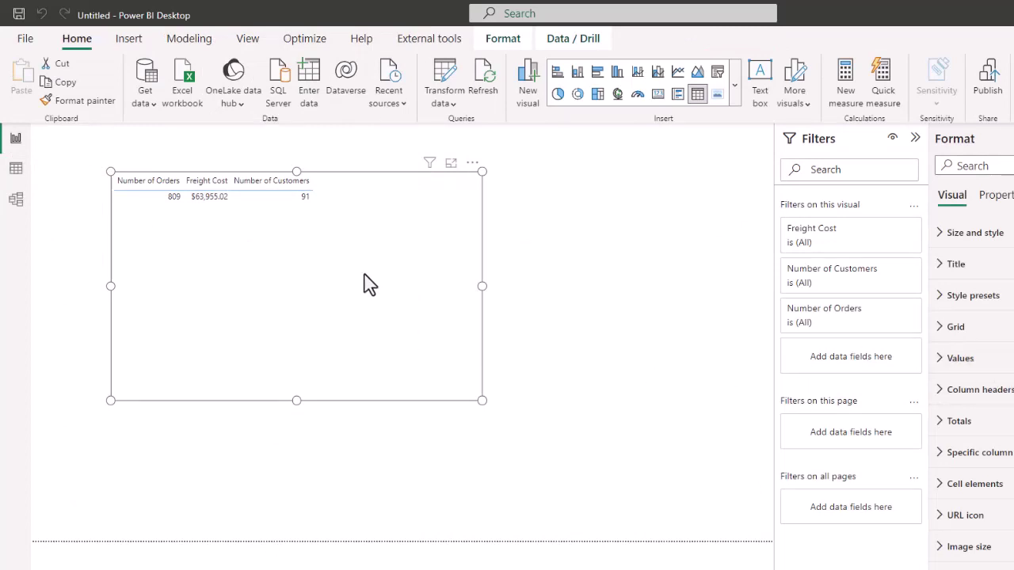
{"action": "left_click_drag", "start_coordinate": [1013, 337], "coordinate": [400, 294]}
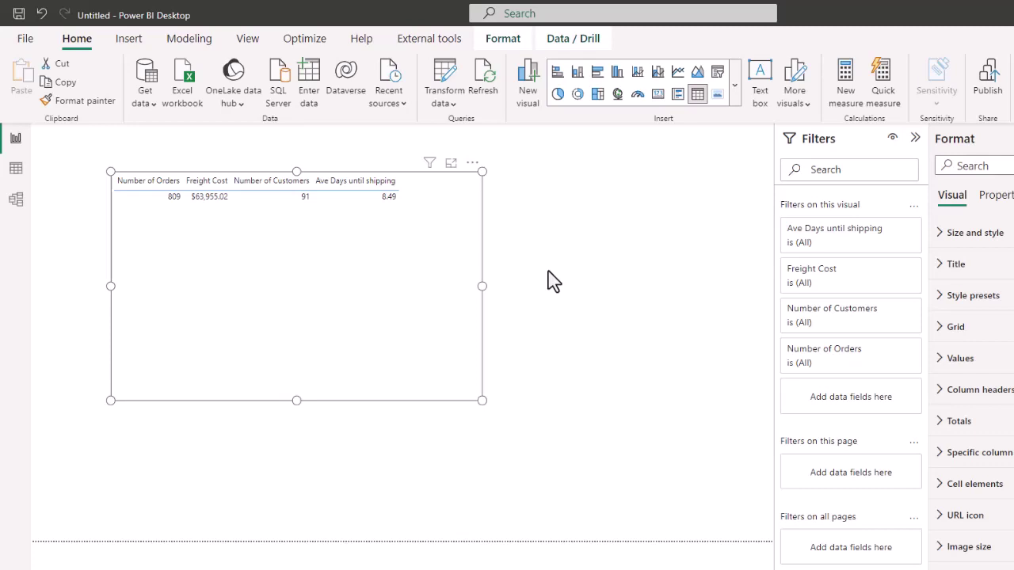
{"action": "left_click_drag", "start_coordinate": [479, 402], "coordinate": [417, 358]}
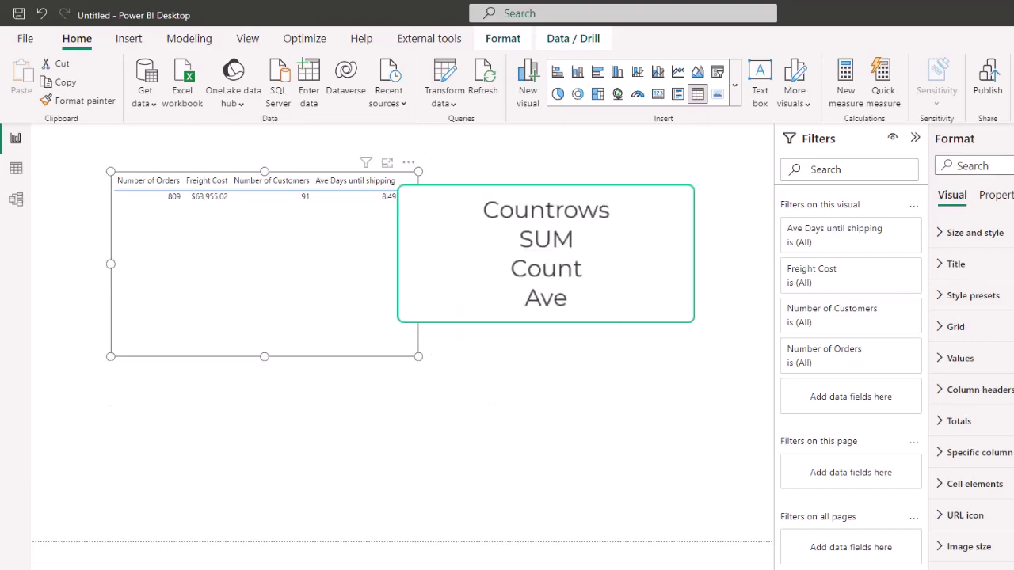
Insert a second, empty table visual on the report page and place it below and to the right of the measures table.
{"action": "left_click", "coordinate": [659, 142]}
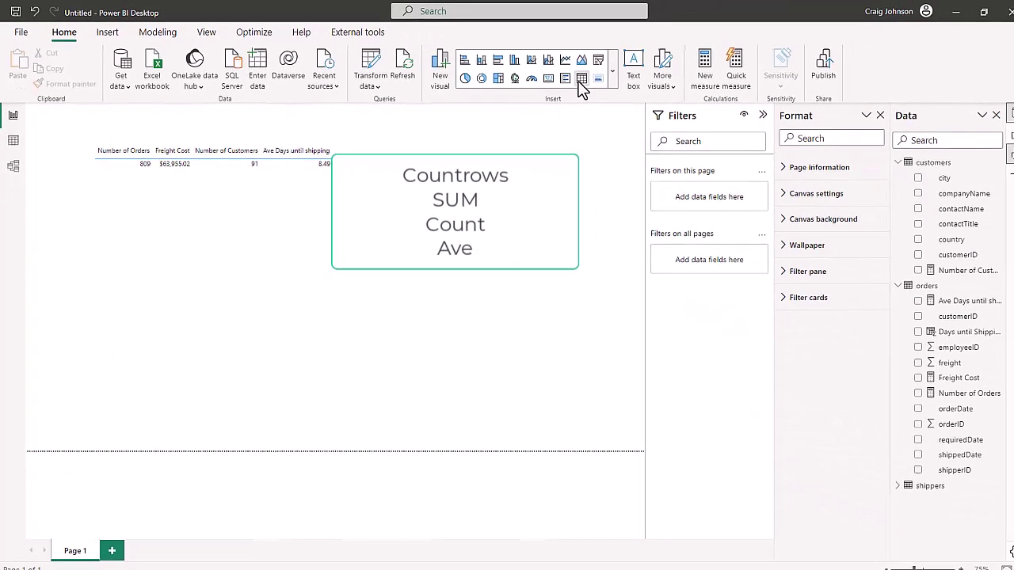
{"action": "left_click", "coordinate": [581, 78]}
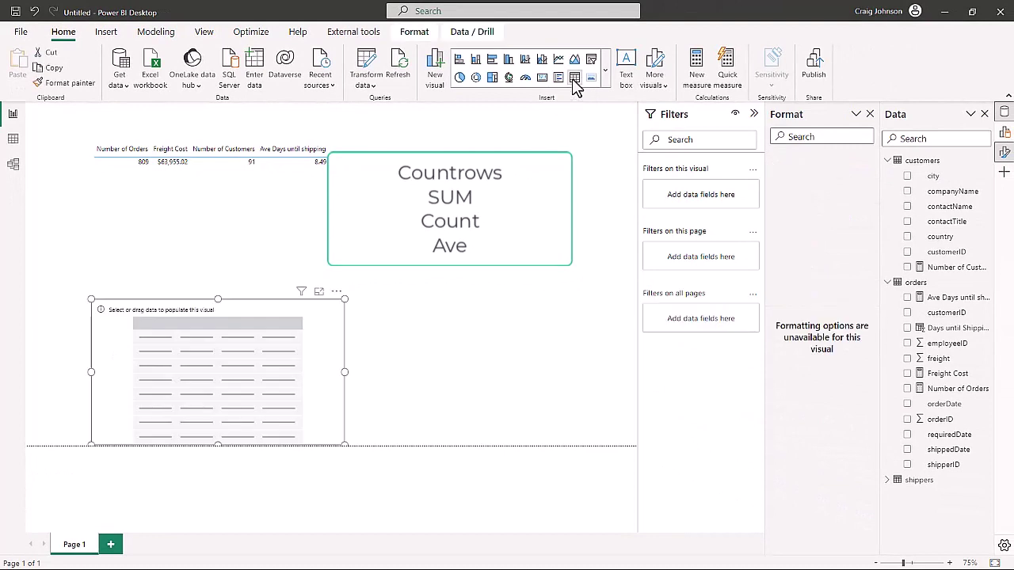
{"action": "left_click_drag", "start_coordinate": [258, 312], "coordinate": [455, 266]}
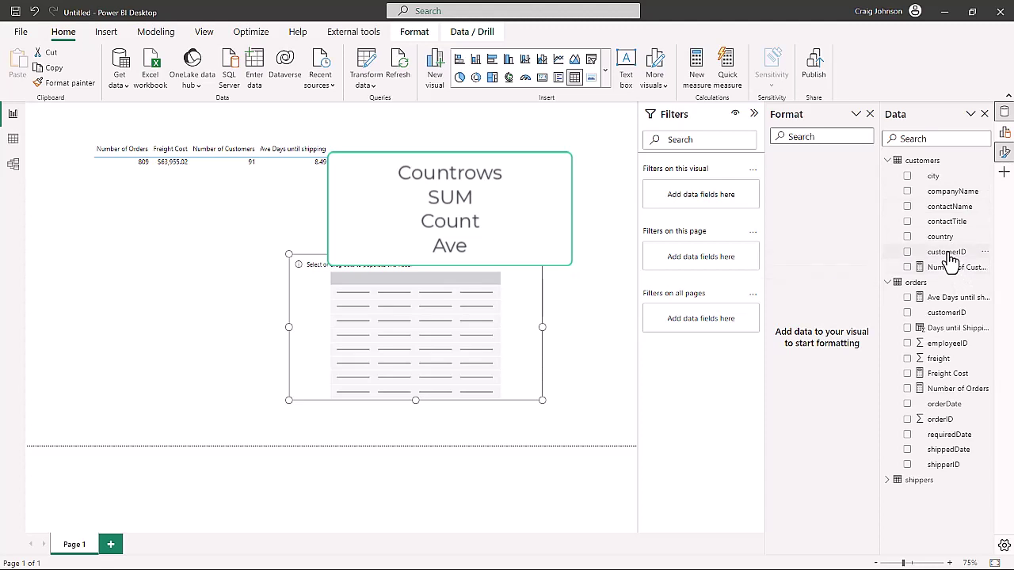
Fill the new table with contactName and the Freight Cost measure, and sort it by Freight Cost in descending order.
{"action": "left_click_drag", "start_coordinate": [950, 207], "coordinate": [397, 333]}
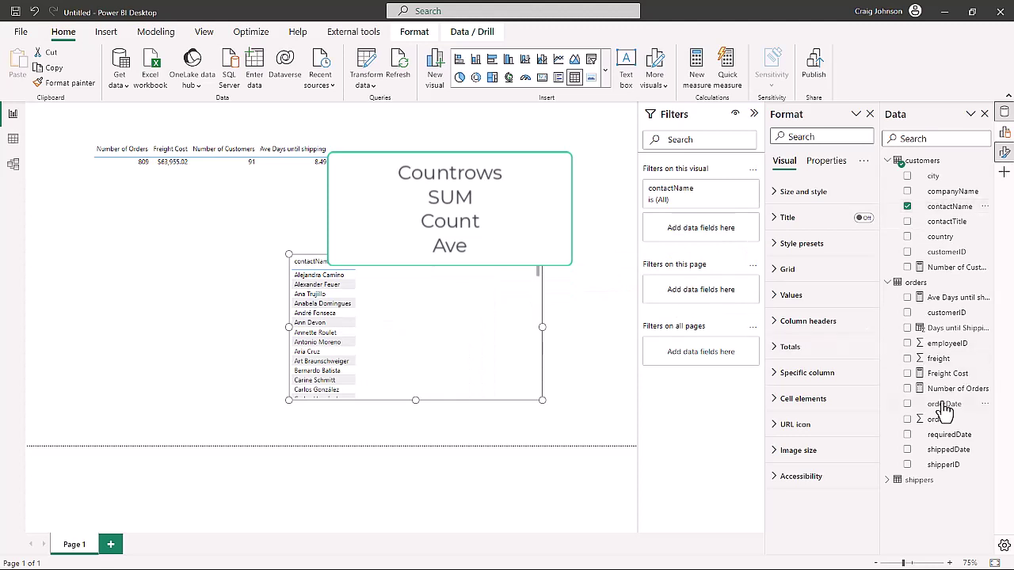
{"action": "left_click_drag", "start_coordinate": [948, 373], "coordinate": [441, 335]}
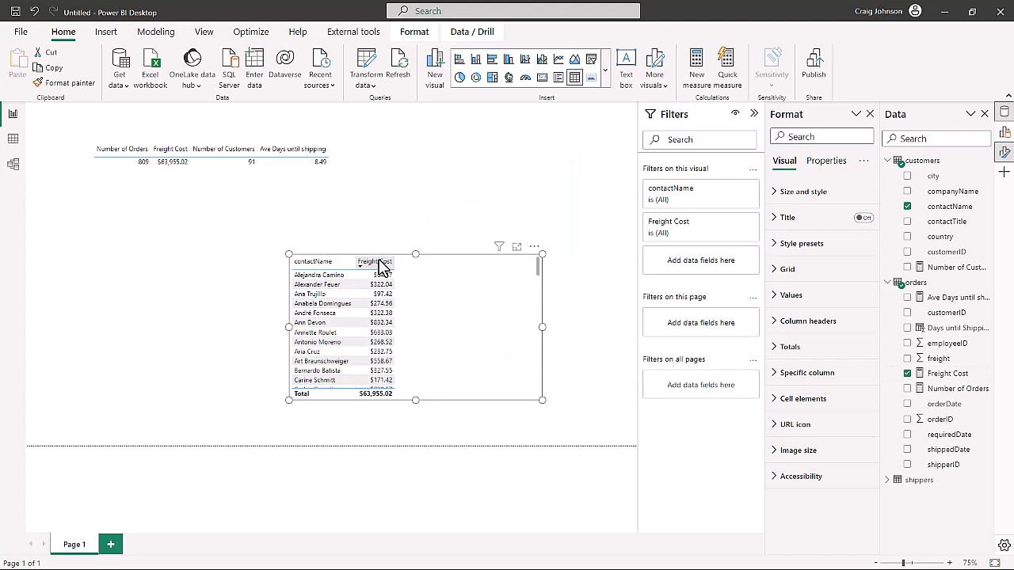
{"action": "left_click", "coordinate": [379, 263]}
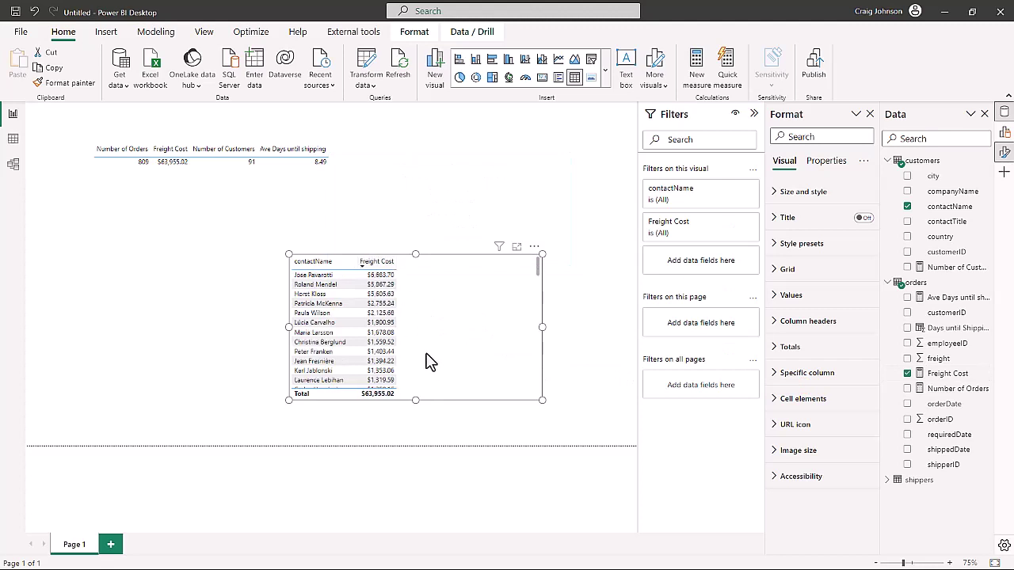